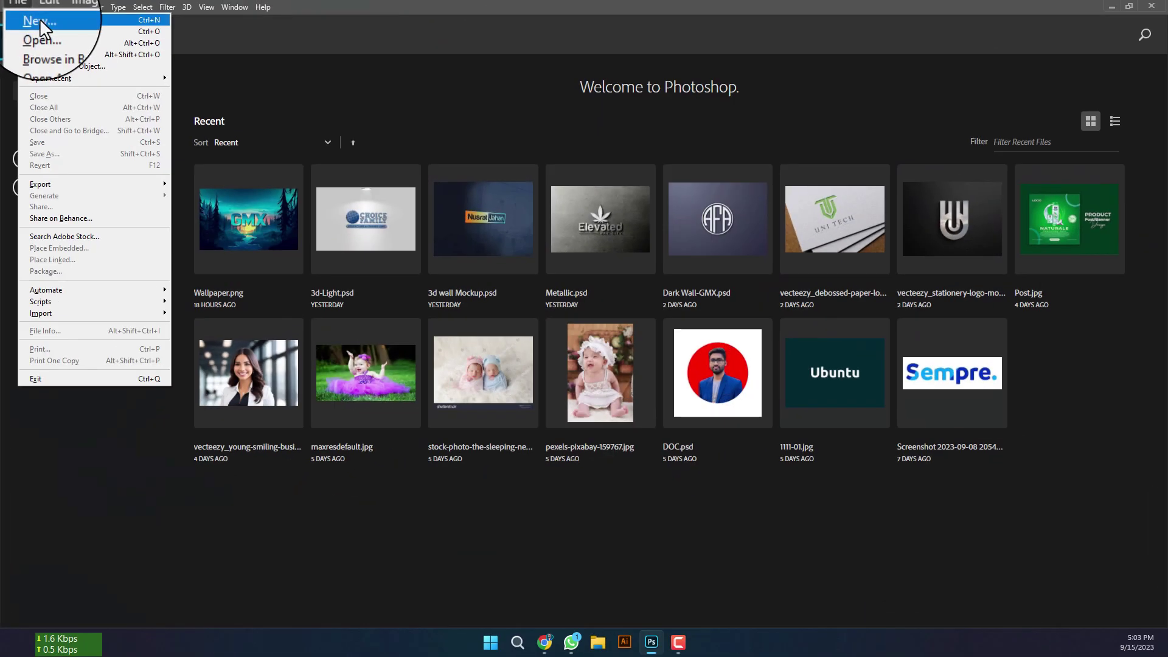
# Create a new 1920 × 1080 px document with a white background
pyautogui.click(30, 21)
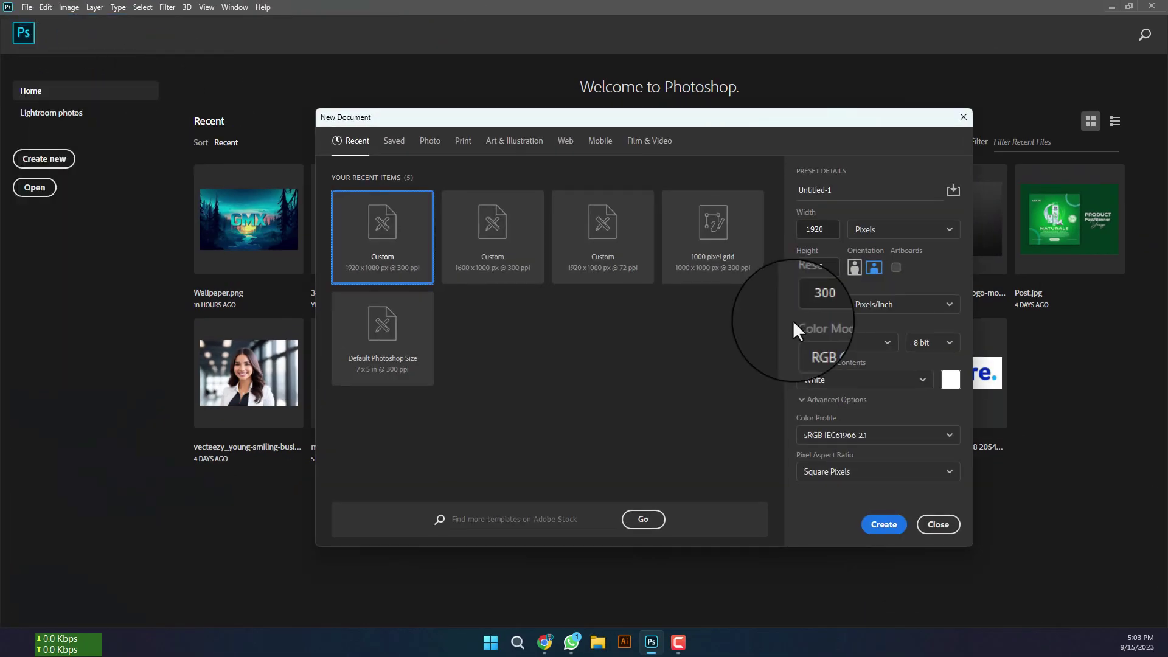
pyautogui.doubleClick(801, 235)
pyautogui.doubleClick(812, 267)
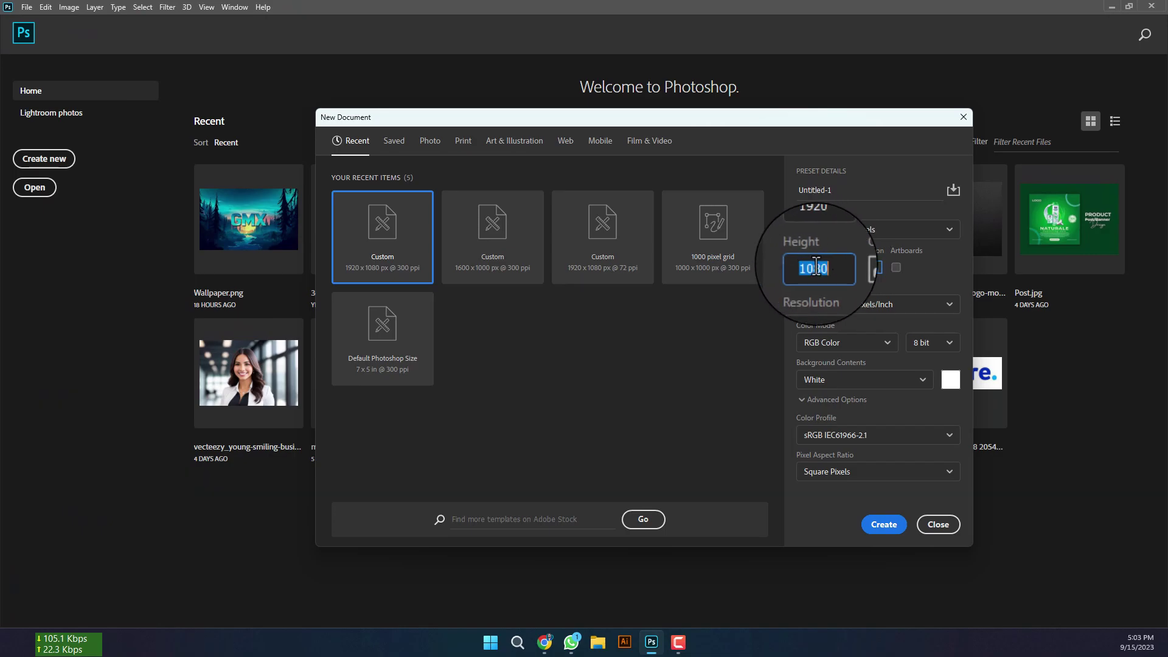
pyautogui.click(889, 531)
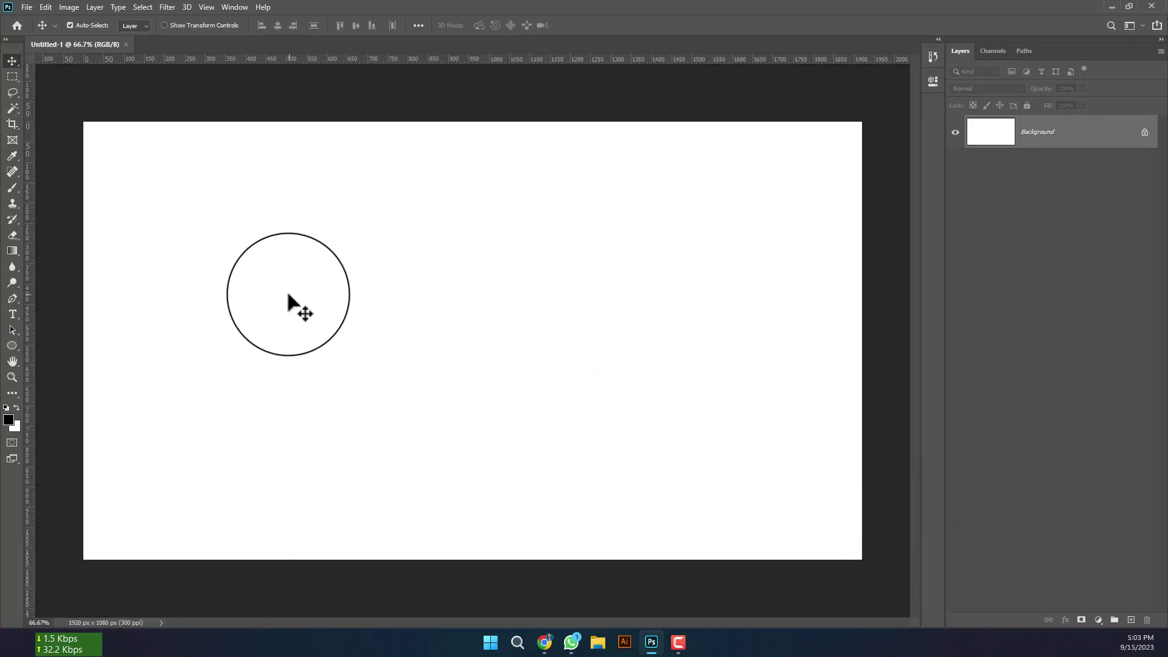
# Place the neon seascape image as an embedded layer, scaled to fill the canvas
pyautogui.click(25, 8)
pyautogui.click(87, 246)
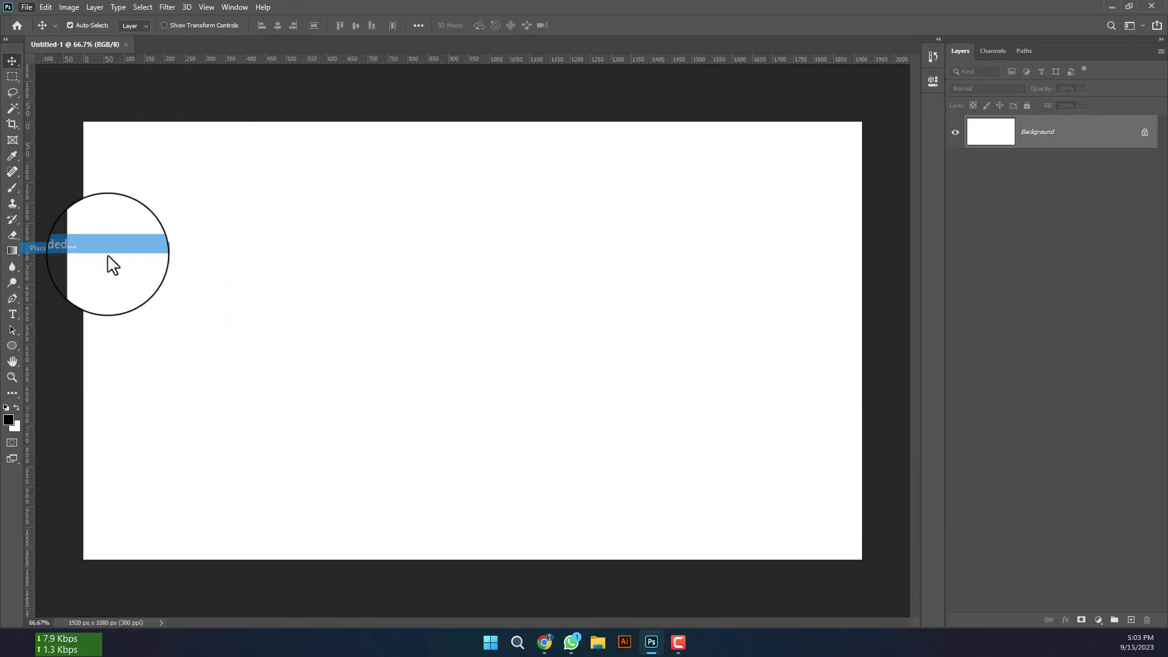
pyautogui.doubleClick(142, 148)
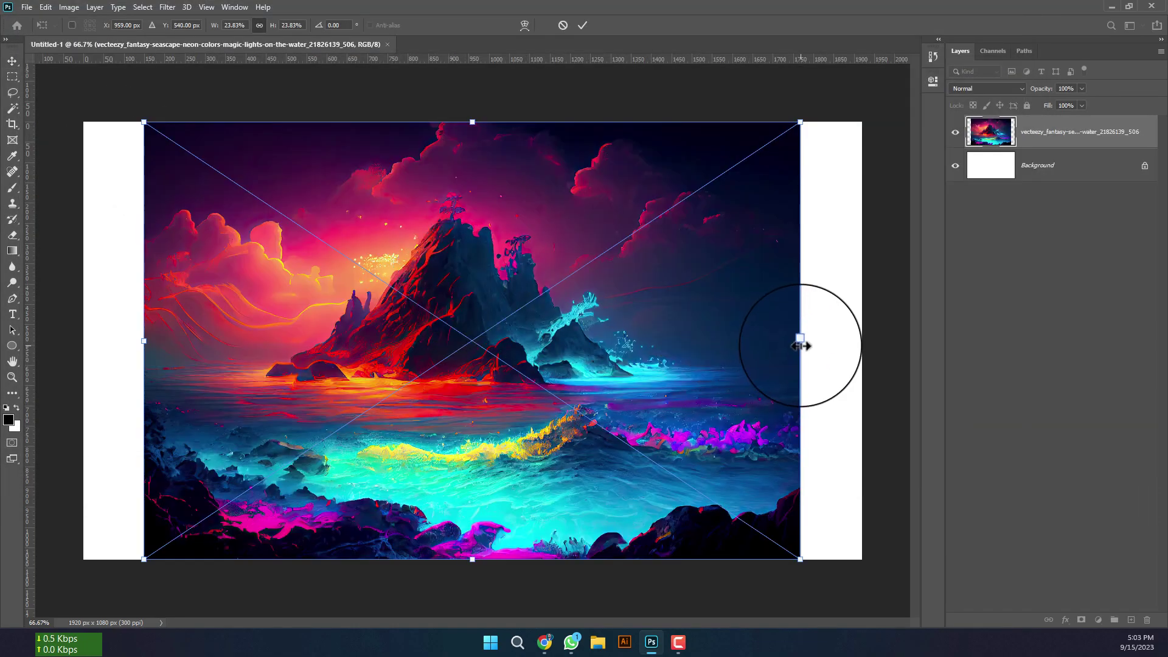
pyautogui.moveTo(800, 346); pyautogui.dragTo(863, 359)
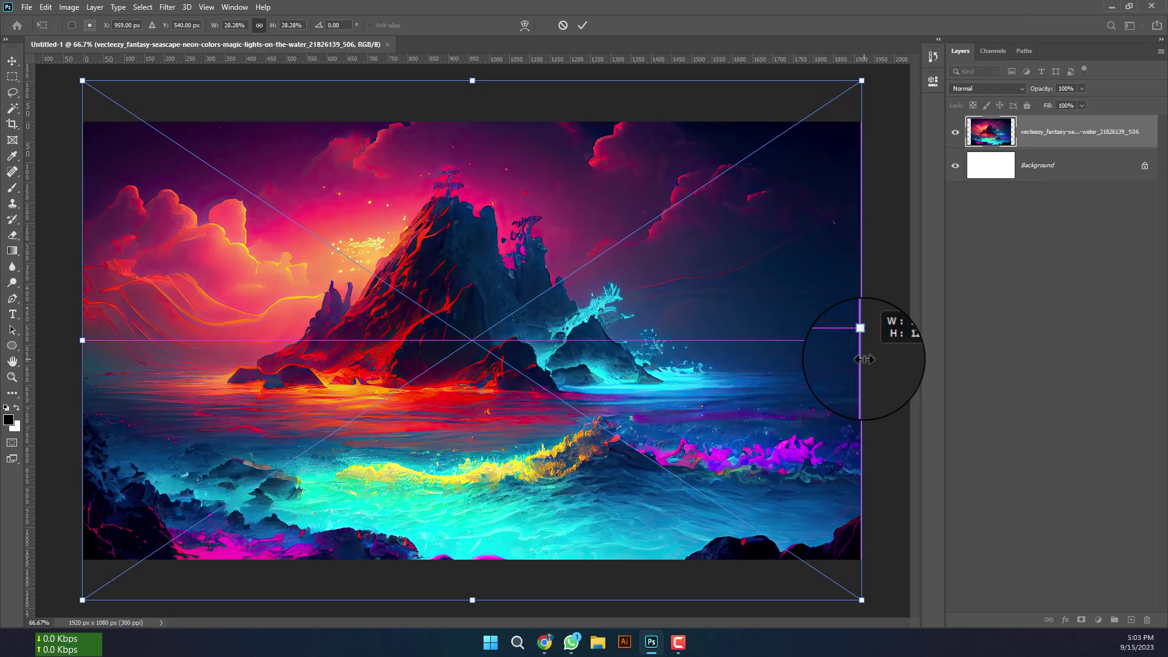
pyautogui.press('Return')
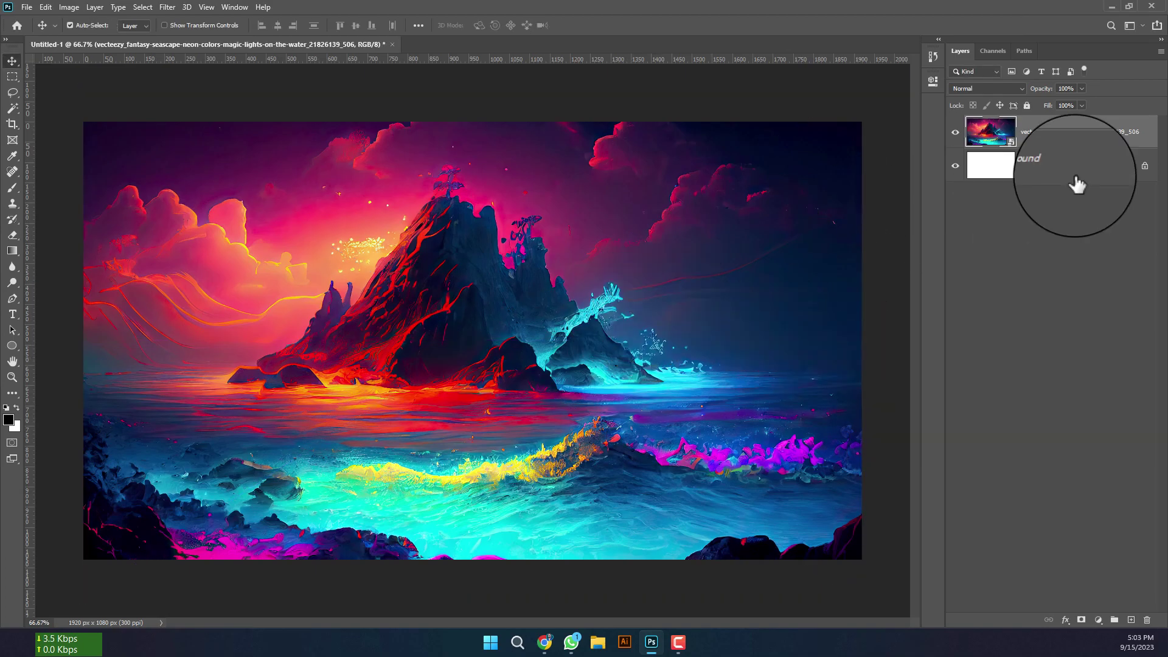
# Convert the seascape layer to a smart object named 'Image'
pyautogui.rightClick(1075, 131)
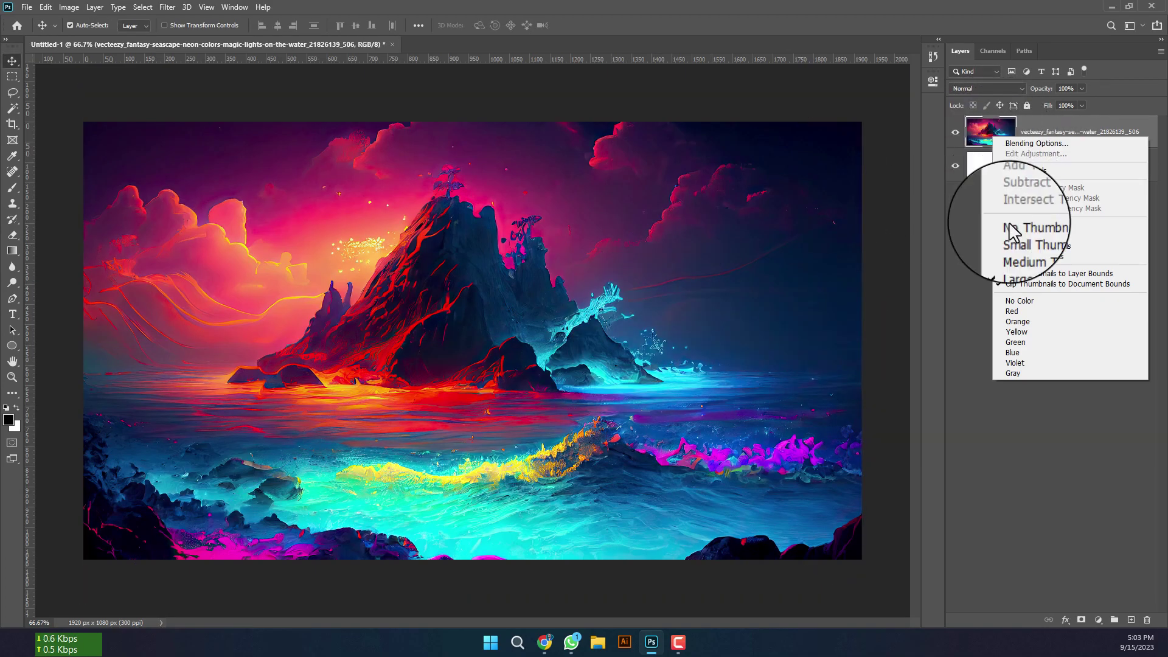
pyautogui.rightClick(1071, 126)
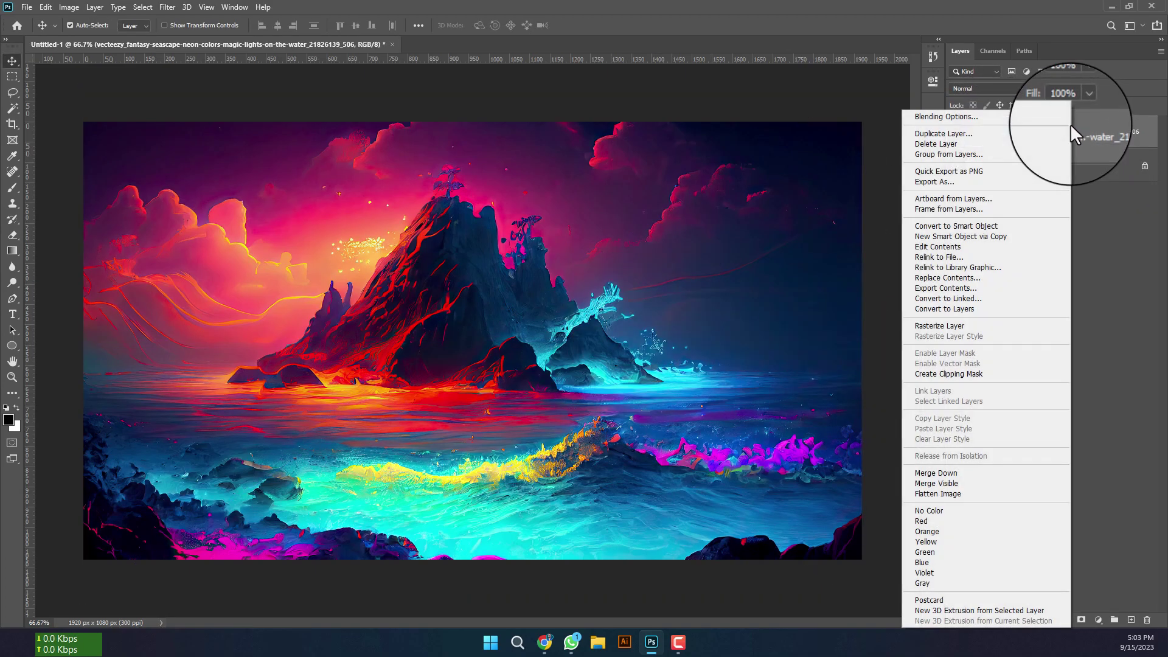
pyautogui.click(961, 228)
pyautogui.click(1013, 129)
pyautogui.write('Image')
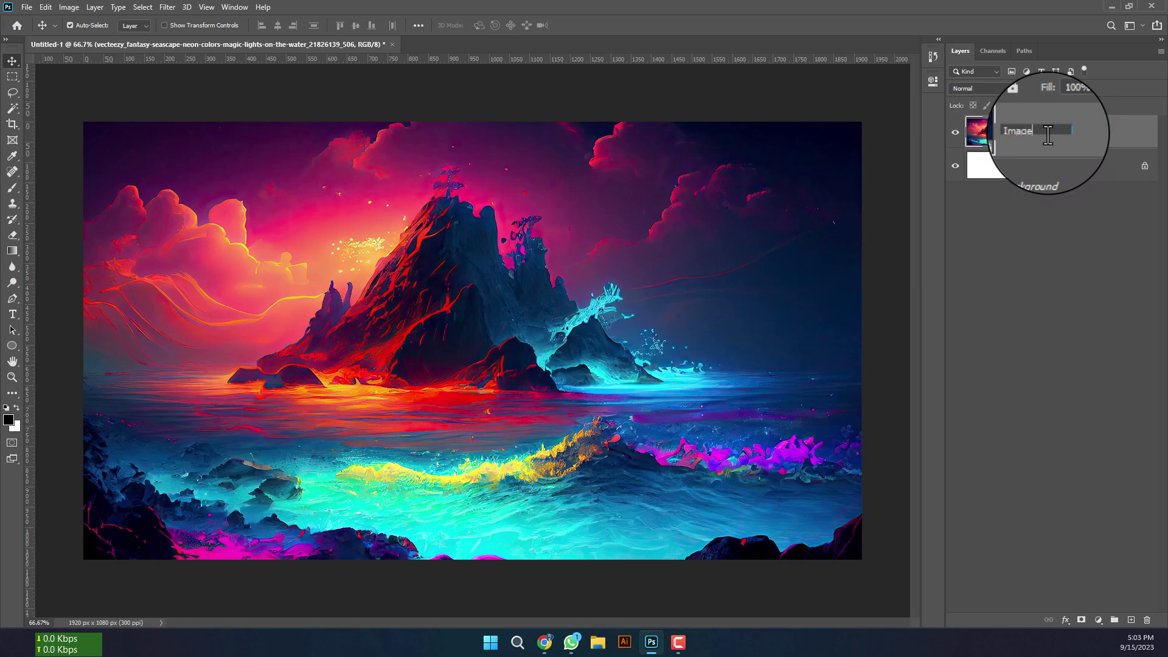
pyautogui.press('Return')
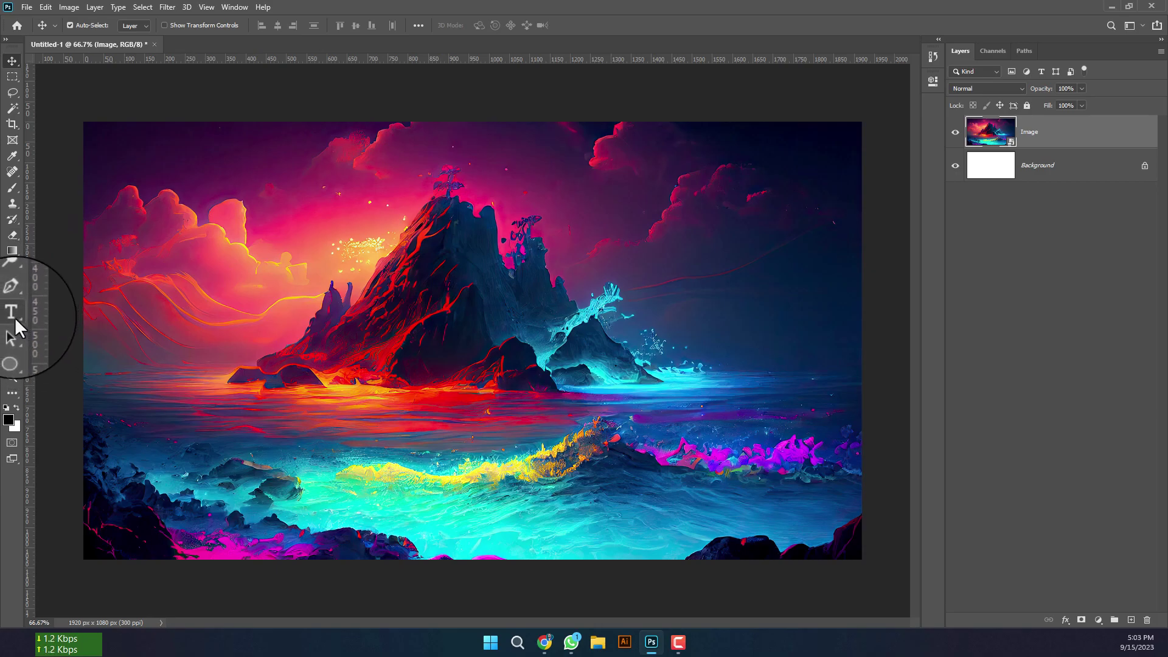
# Start a 100 pt horizontal text layer on the canvas
pyautogui.press('t')
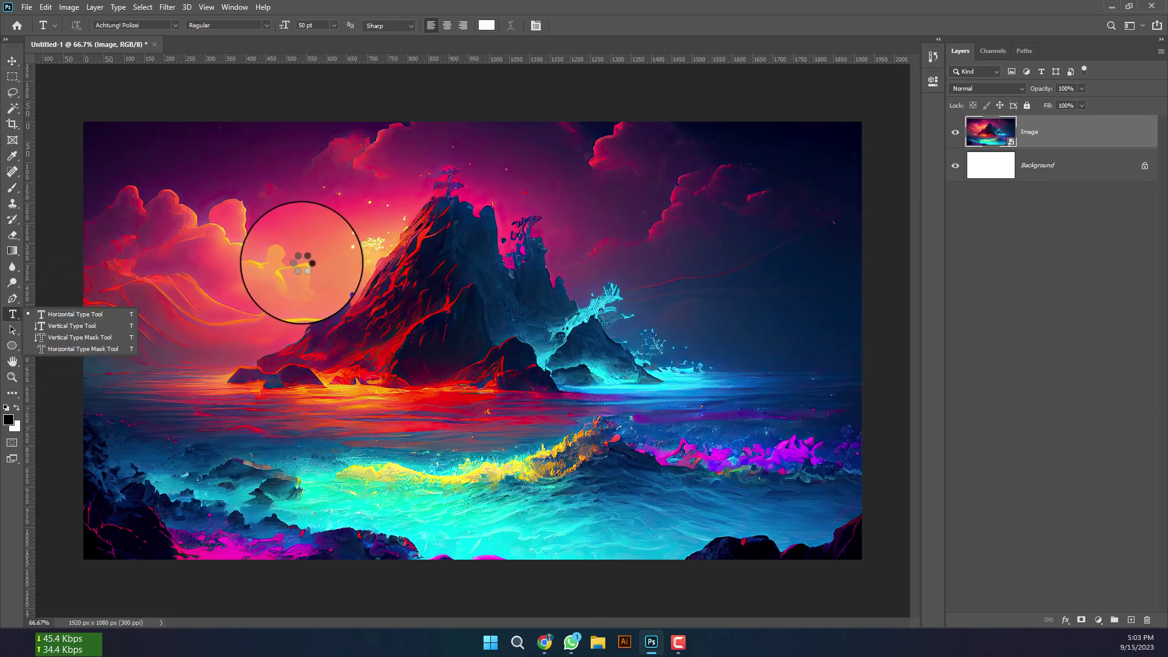
pyautogui.click(319, 24)
pyautogui.write('100')
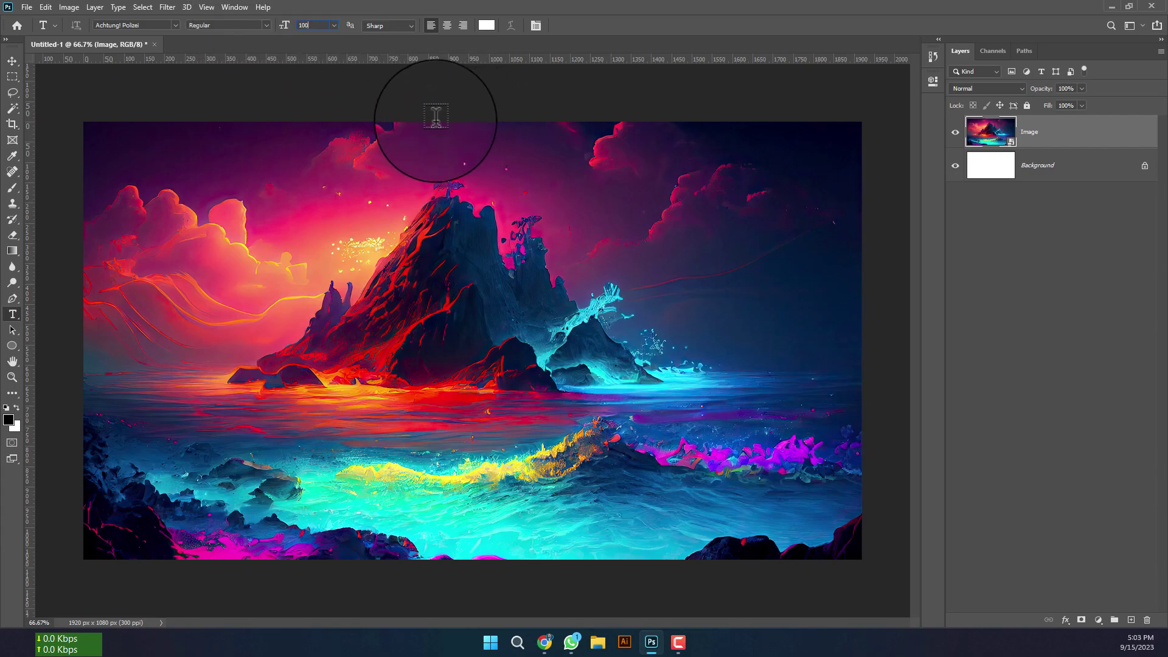
pyautogui.press('Return')
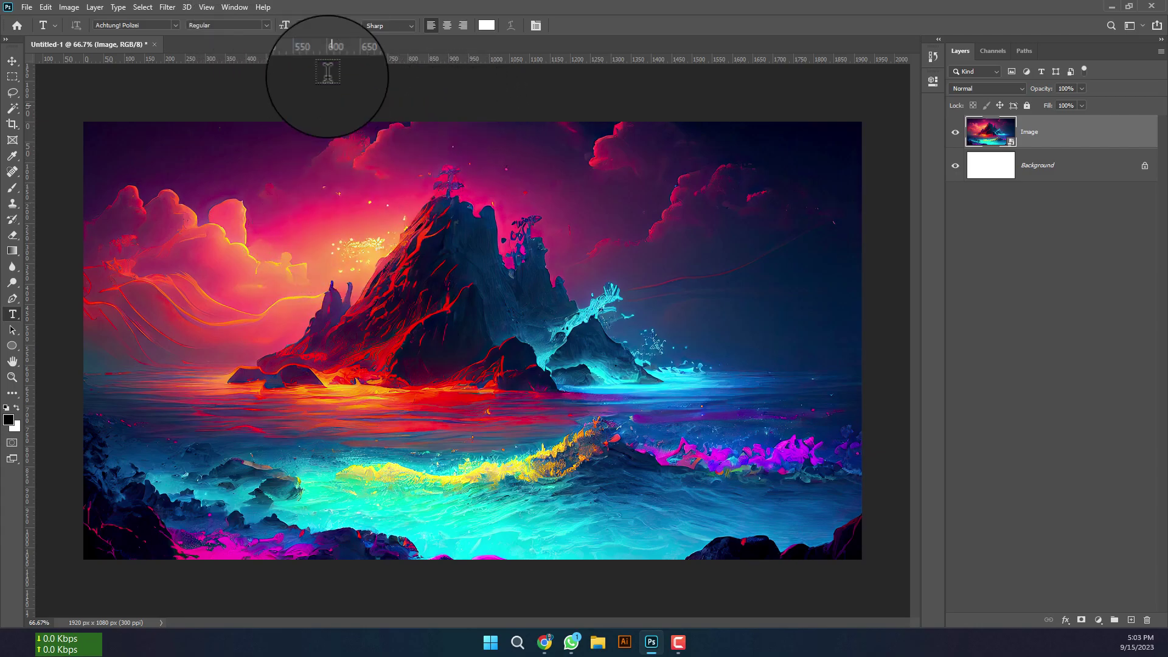
pyautogui.click(281, 296)
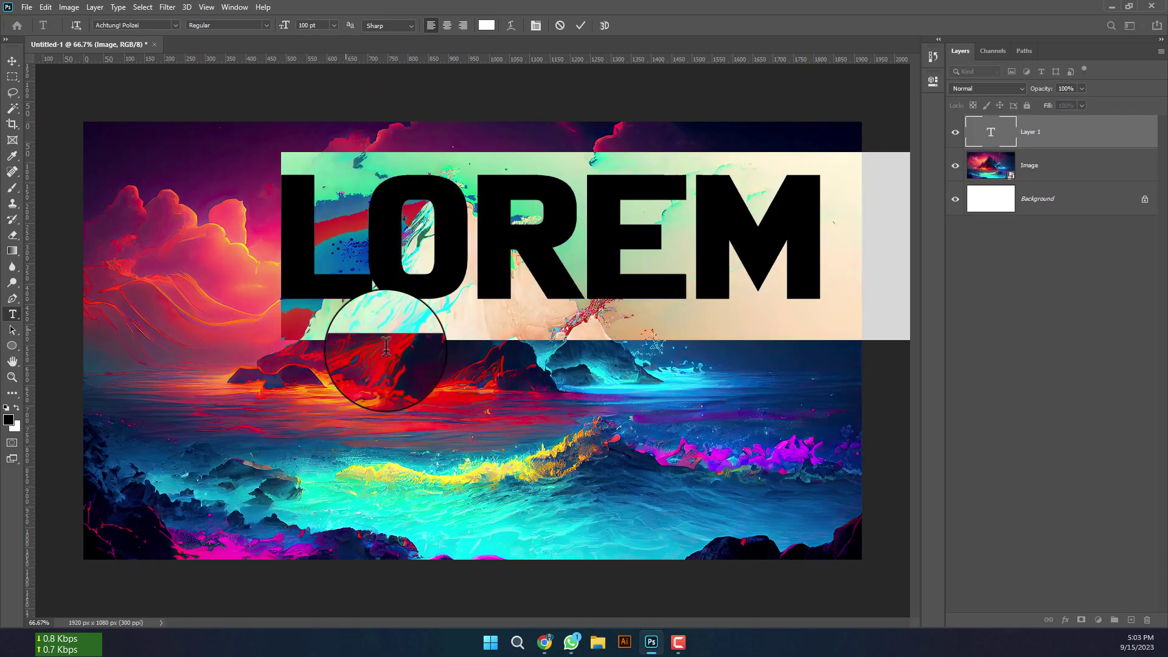
pyautogui.moveTo(448, 430); pyautogui.dragTo(335, 499)
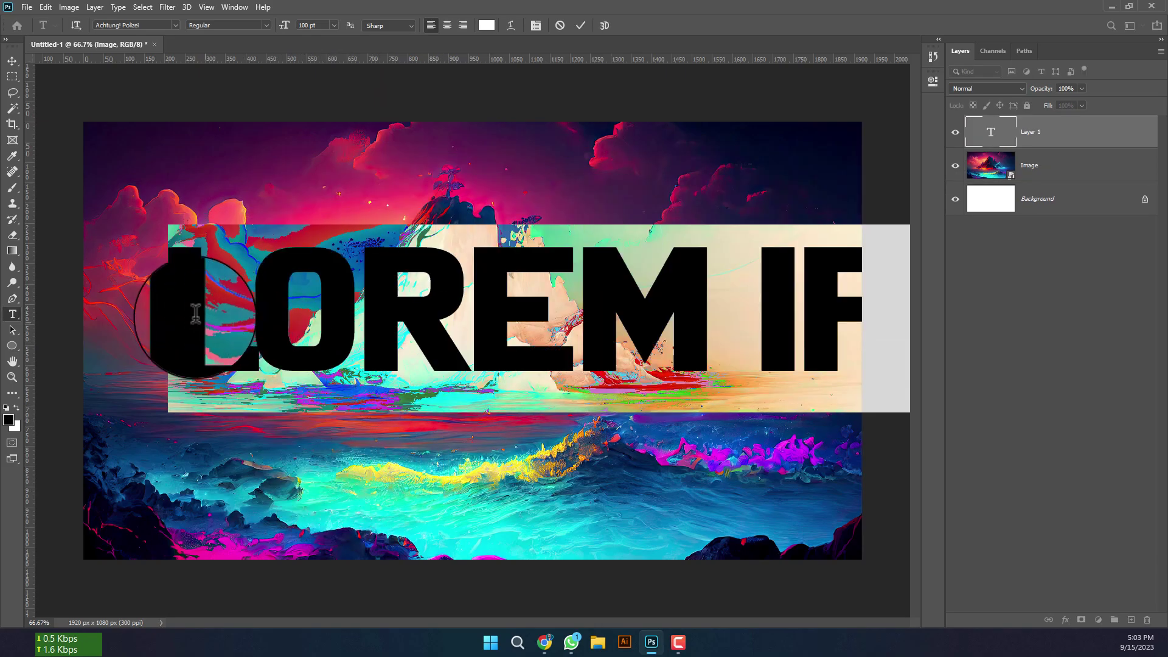
# Replace the placeholder text with the word NATURE
pyautogui.click(169, 315)
pyautogui.moveTo(169, 314); pyautogui.dragTo(920, 328)
pyautogui.press('BackSpace')
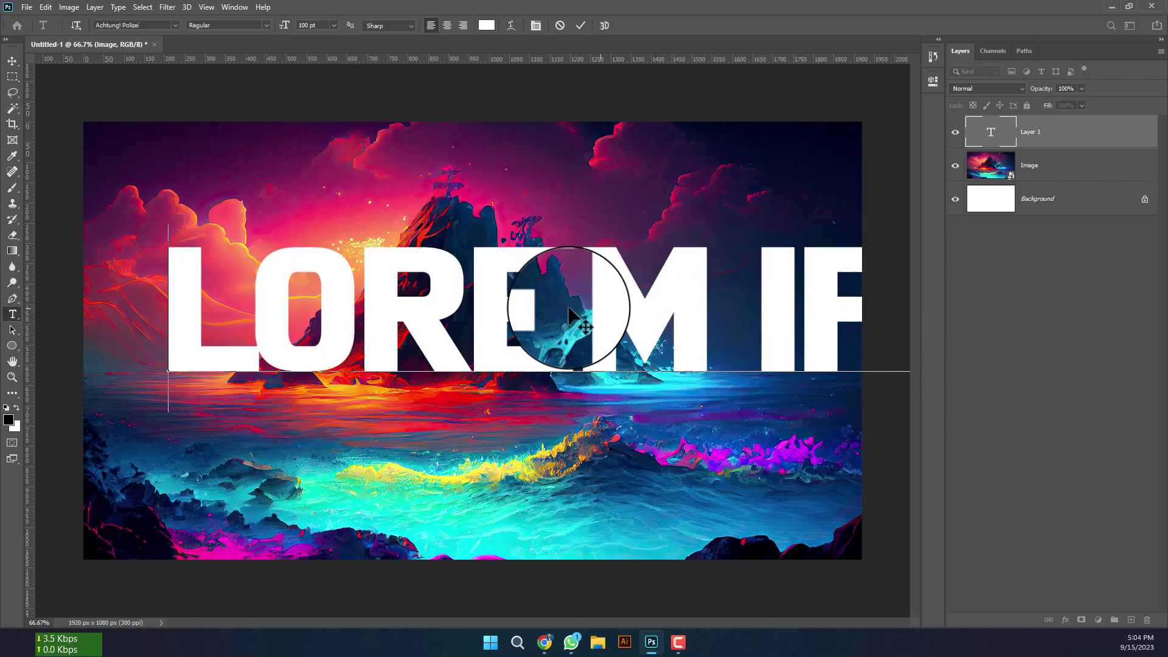
pyautogui.hotkey('ctrl', 'a')
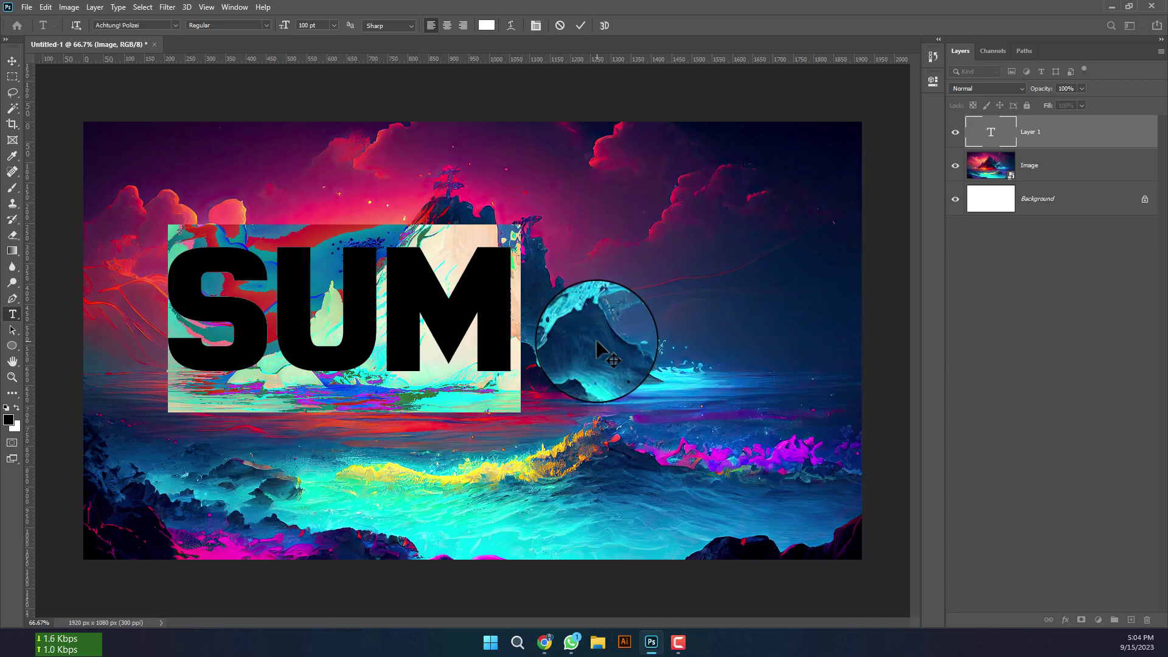
pyautogui.write('NATUR')
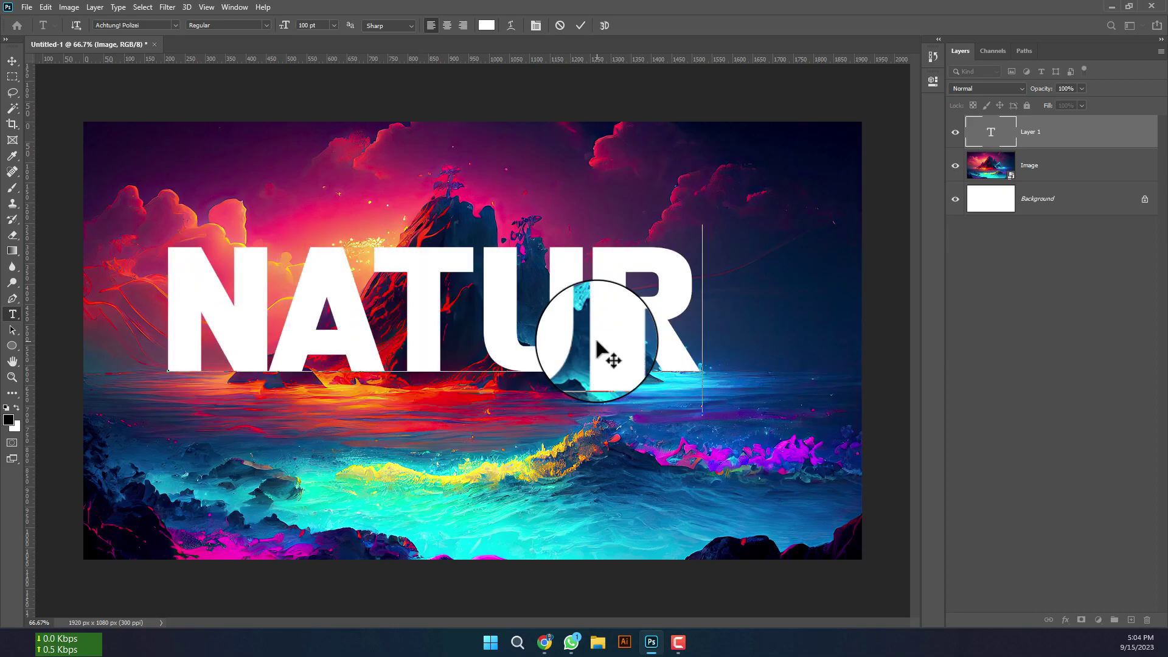
pyautogui.write('E')
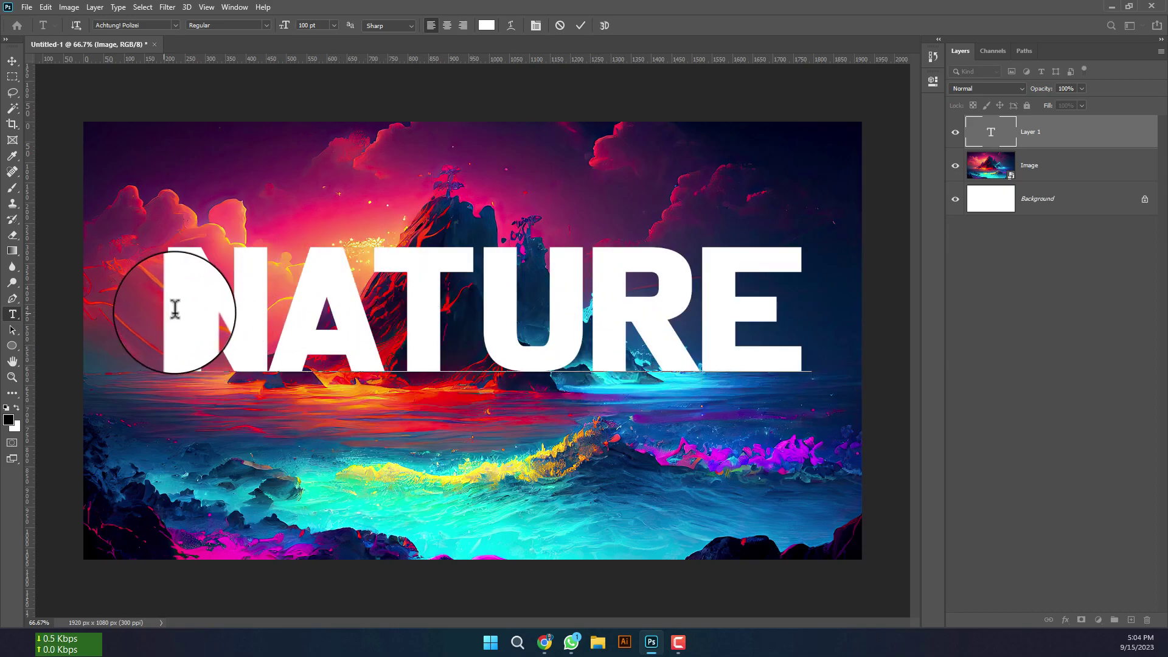
# Reduce NATURE to 80 pt and nudge it toward the centre
pyautogui.moveTo(164, 304); pyautogui.dragTo(882, 377)
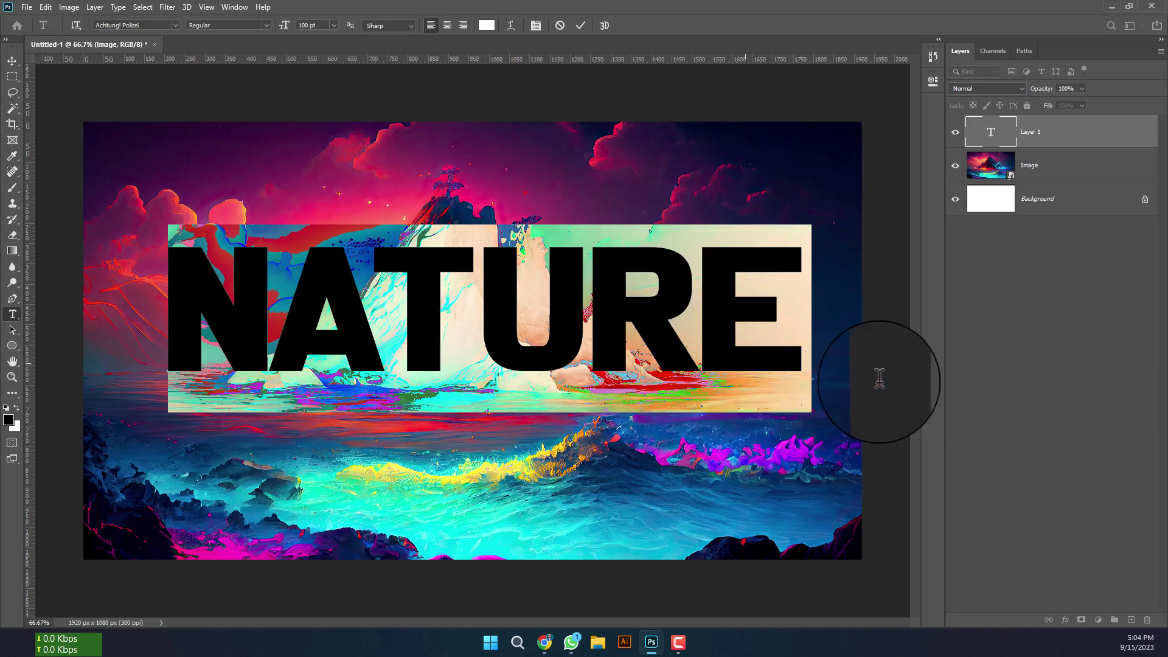
pyautogui.click(323, 26)
pyautogui.write('80')
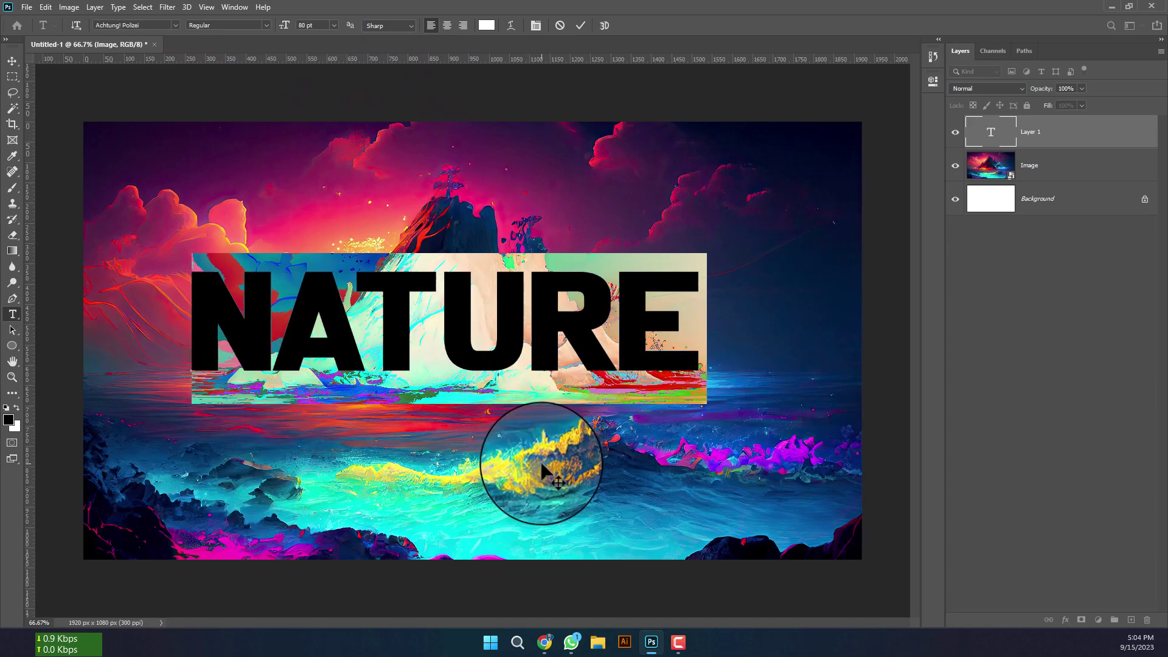
pyautogui.click(513, 353)
pyautogui.moveTo(553, 436); pyautogui.dragTo(572, 448)
# Align NATURE to the Background's horizontal and vertical centres
pyautogui.click(1034, 201)
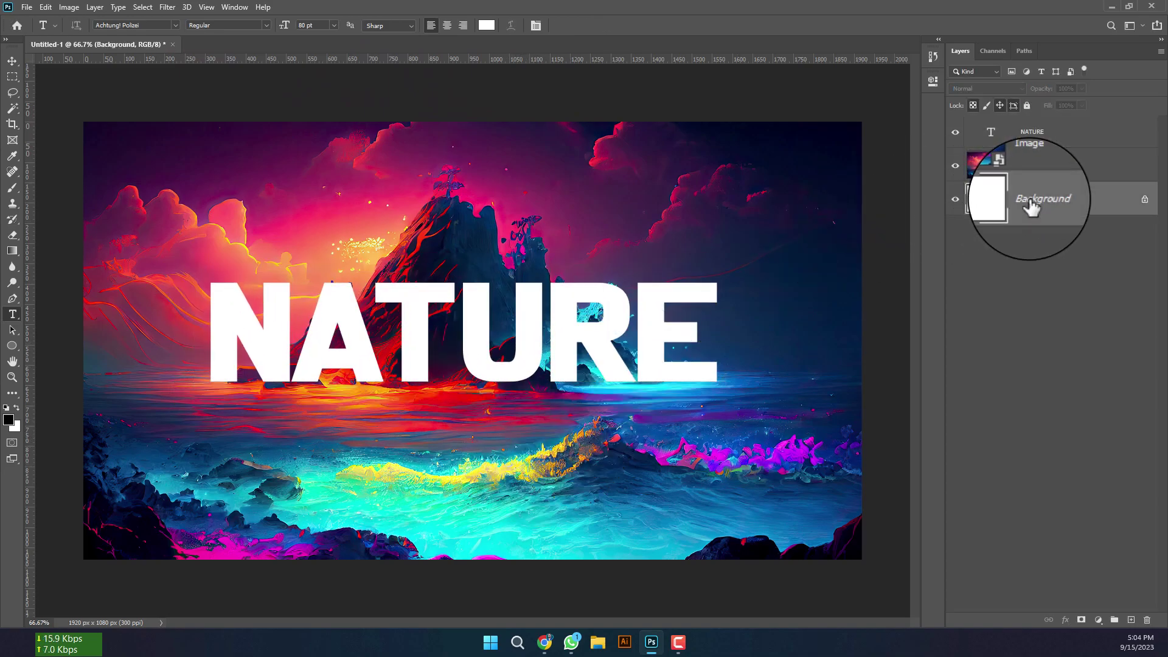
pyautogui.click(1039, 138)
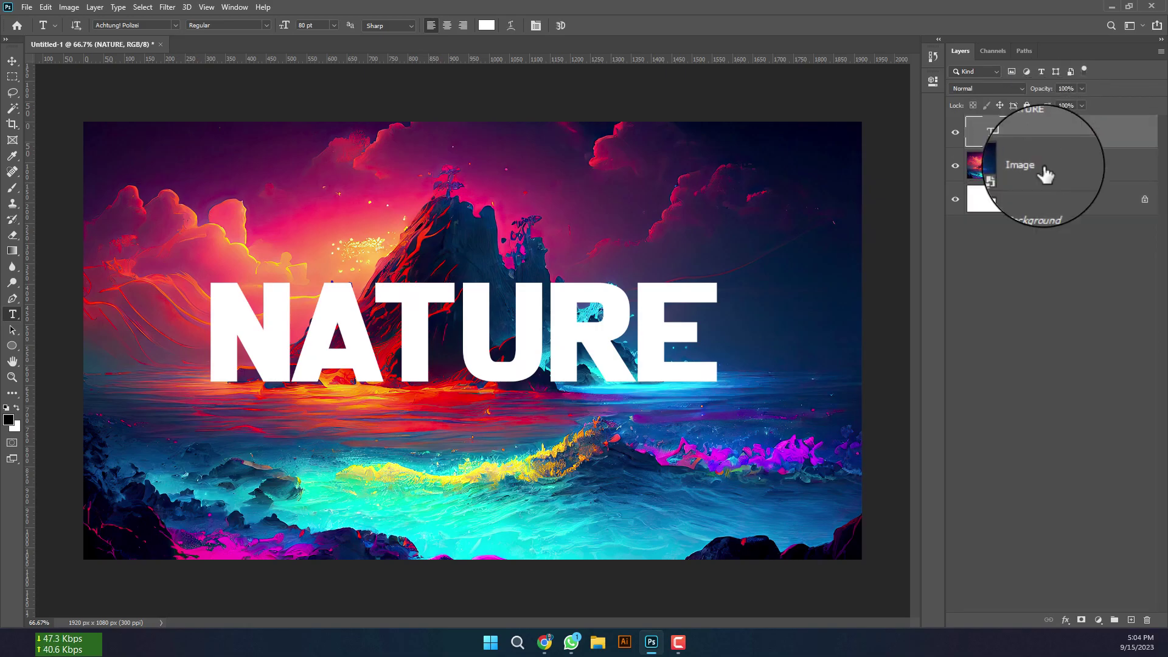
pyautogui.click(12, 61)
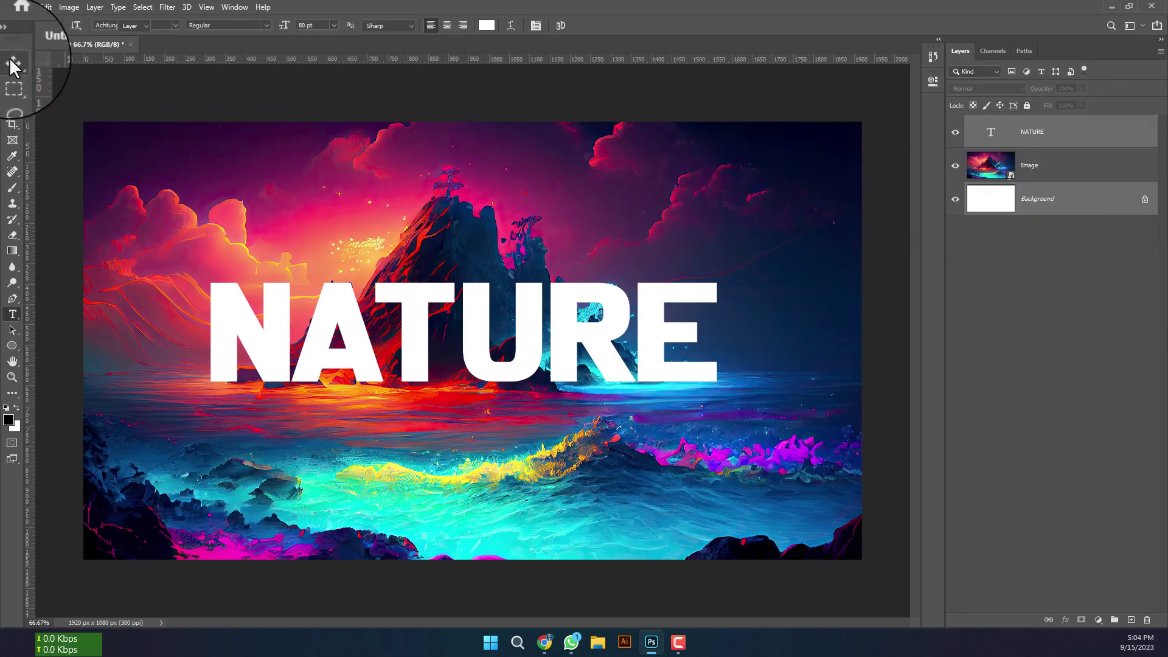
pyautogui.click(279, 23)
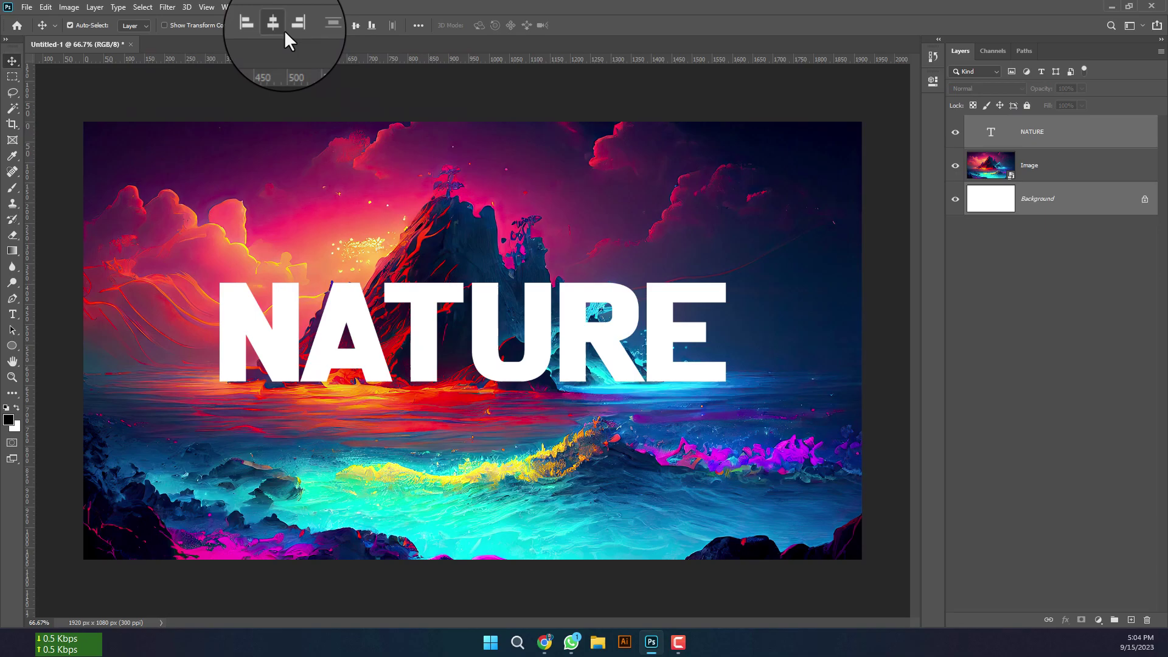
pyautogui.click(357, 25)
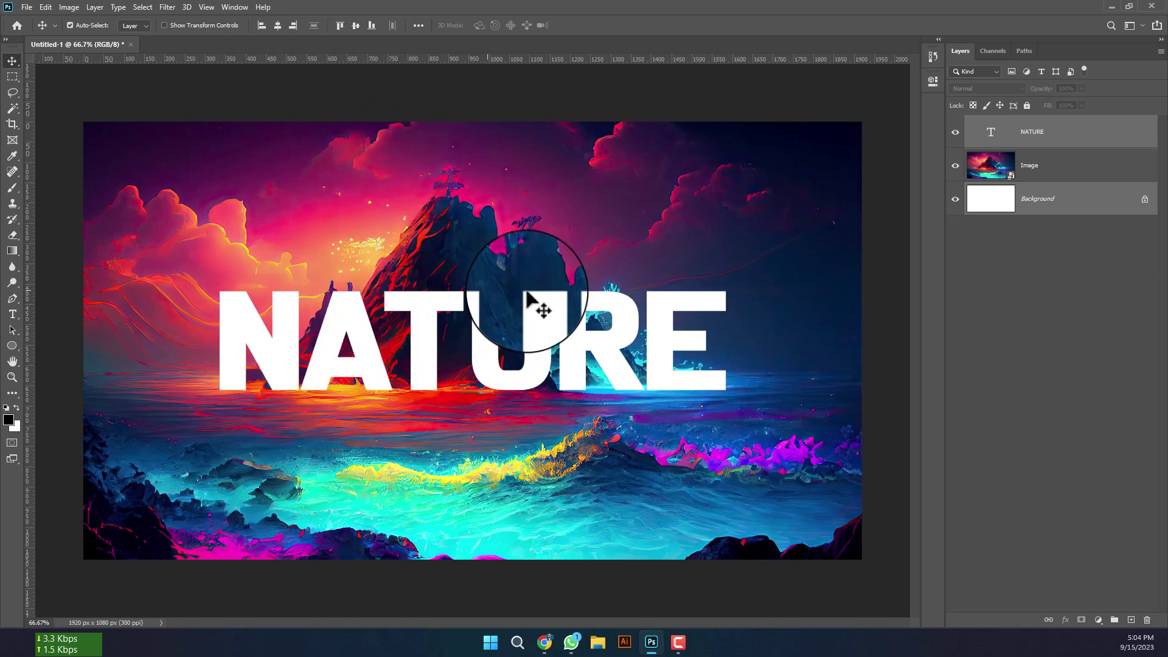
pyautogui.click(1070, 166)
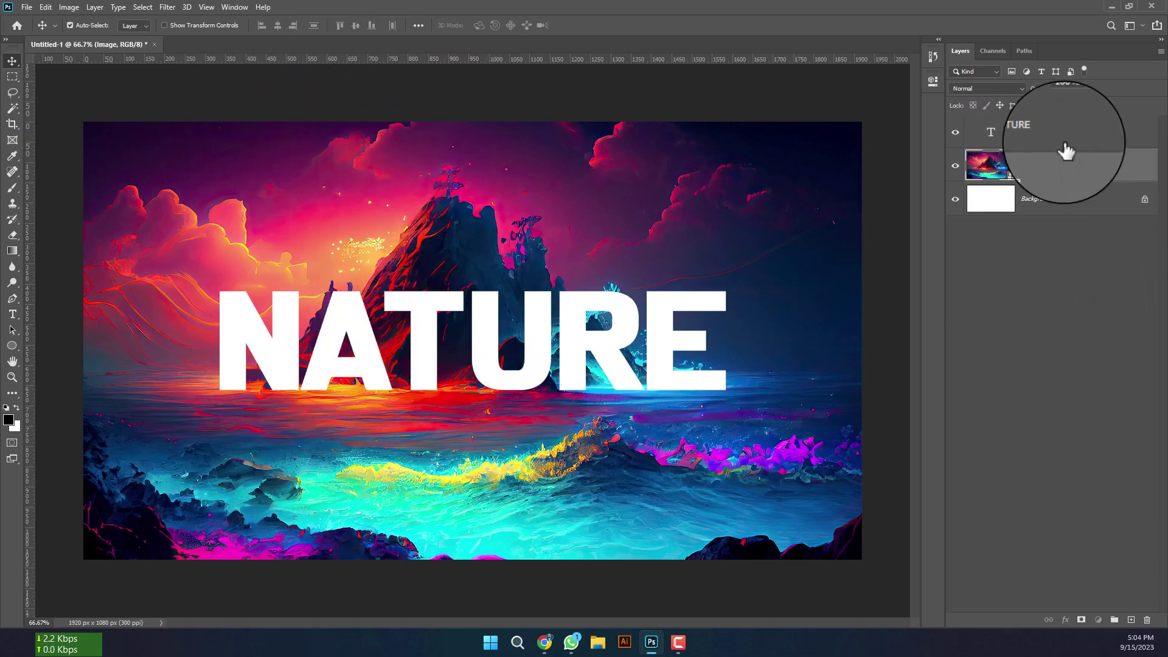
pyautogui.moveTo(1066, 148); pyautogui.dragTo(1049, 174)
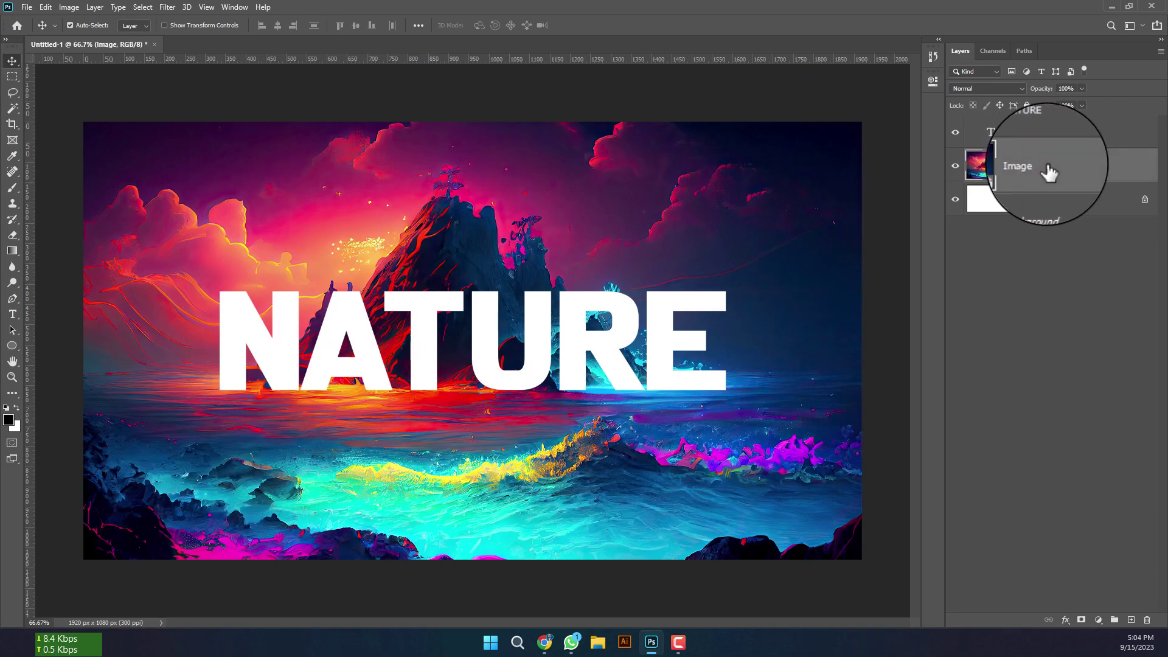
# Duplicate the Image layer and move 'Image copy' above the NATURE text layer
pyautogui.rightClick(1049, 173)
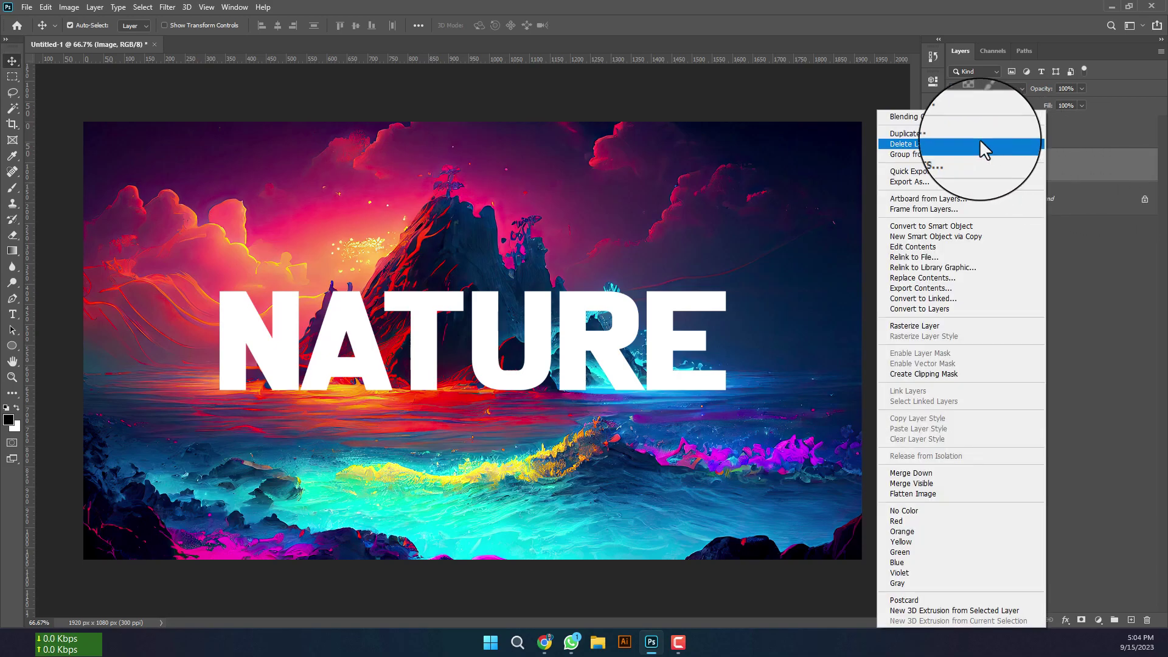
pyautogui.click(923, 135)
pyautogui.click(684, 176)
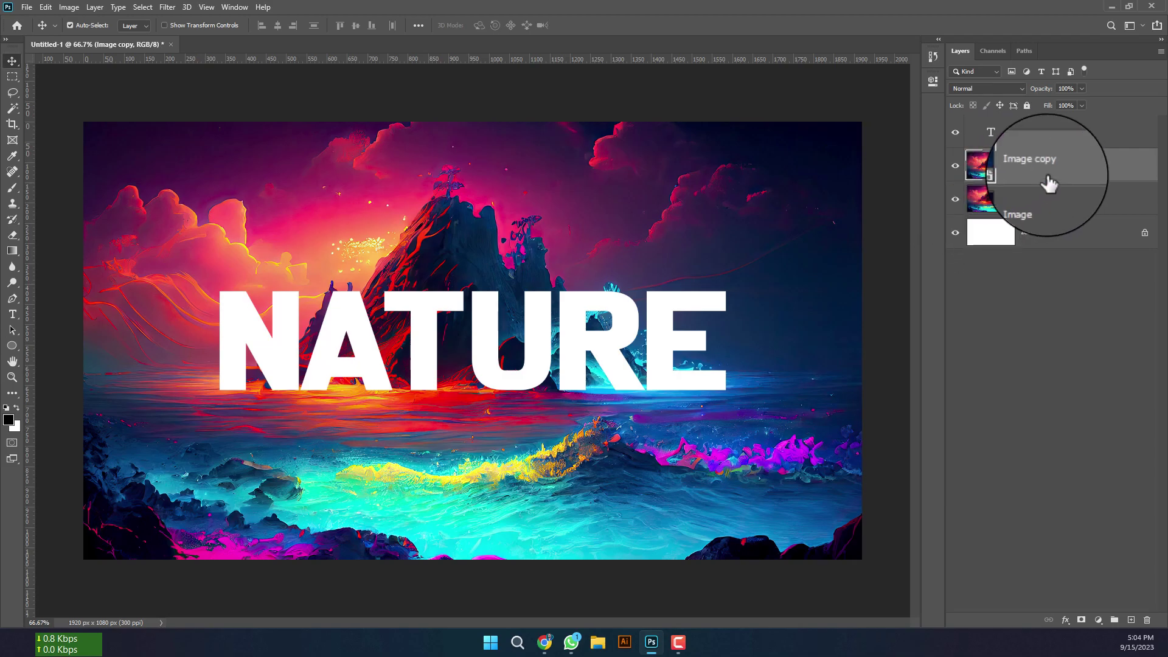
pyautogui.moveTo(1049, 182); pyautogui.dragTo(1047, 131)
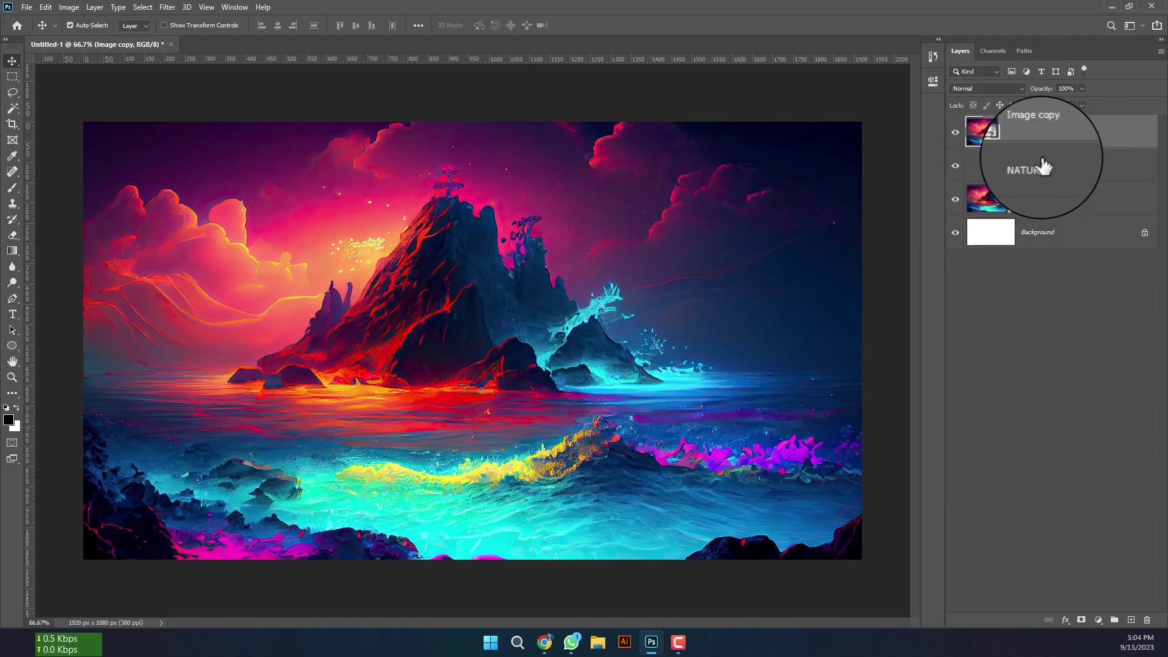
pyautogui.rightClick(1050, 138)
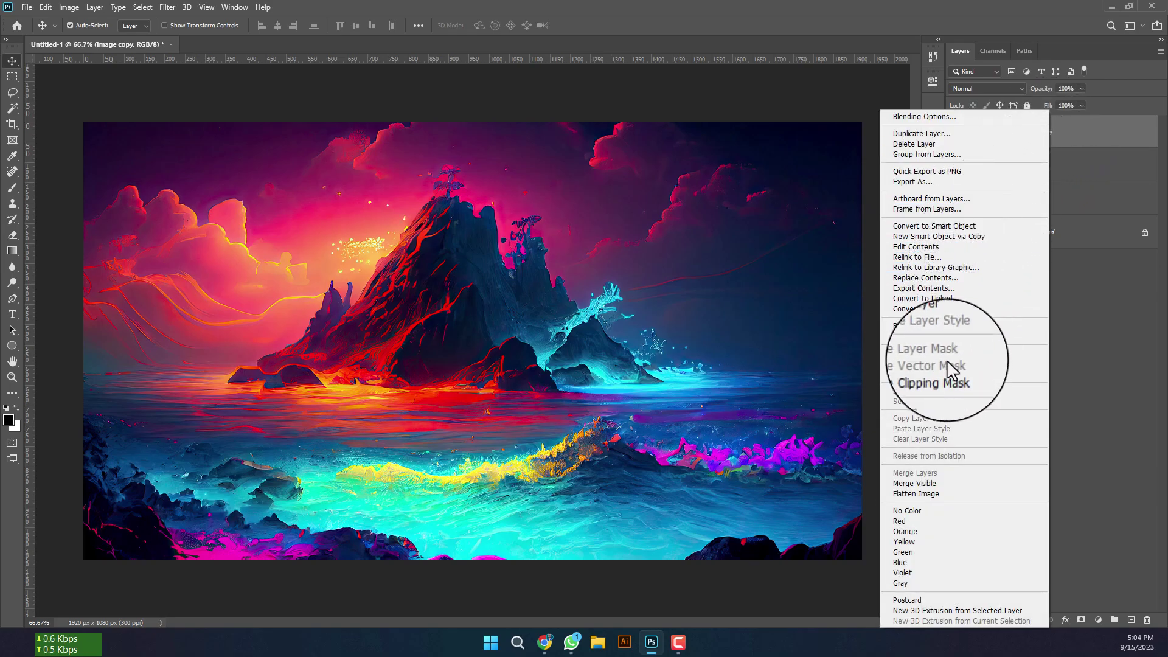
# Clip 'Image copy' into NATURE and toggle the Image layer to preview the lettering
pyautogui.click(924, 373)
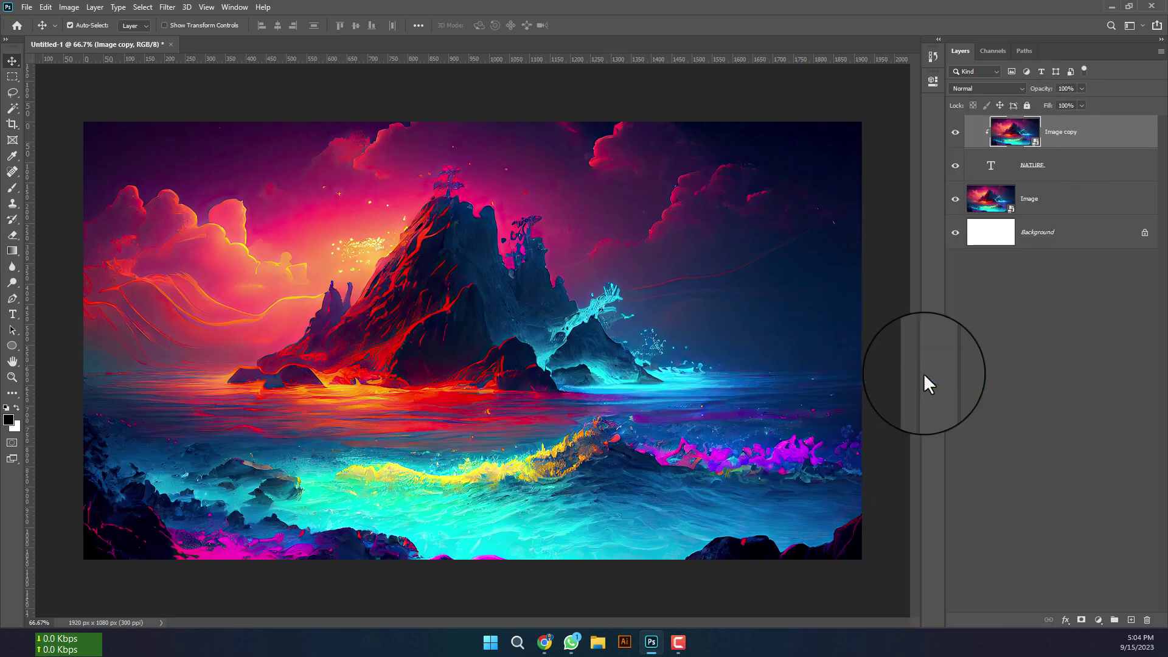
pyautogui.click(956, 202)
pyautogui.click(954, 200)
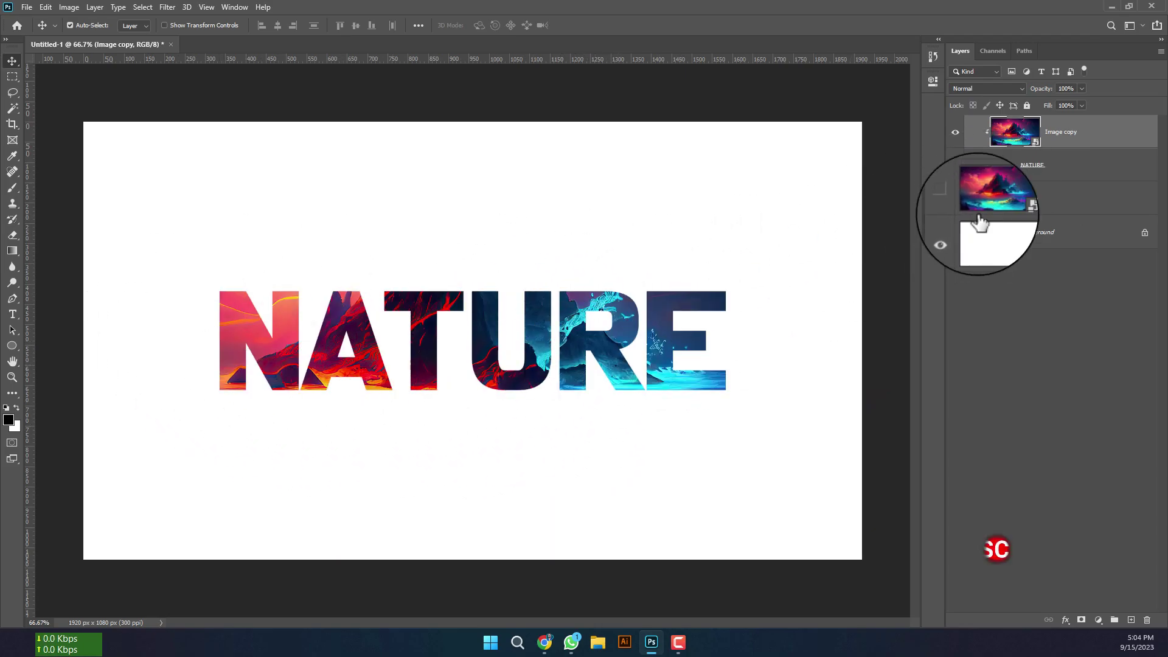
pyautogui.click(954, 201)
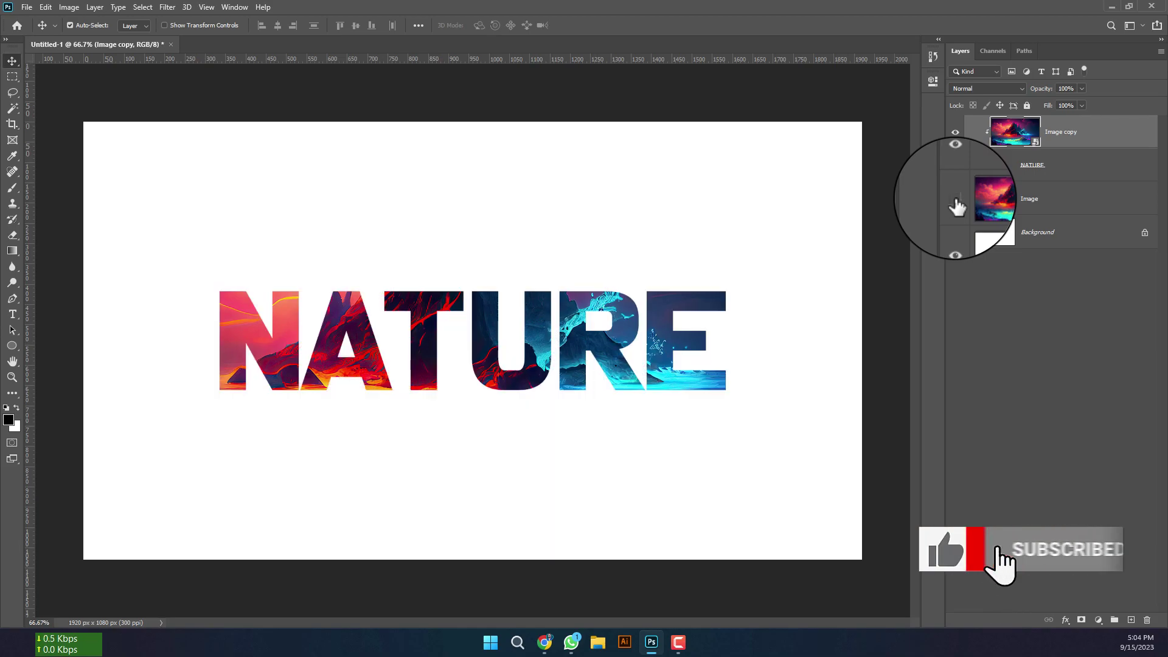
pyautogui.click(955, 201)
pyautogui.click(1081, 167)
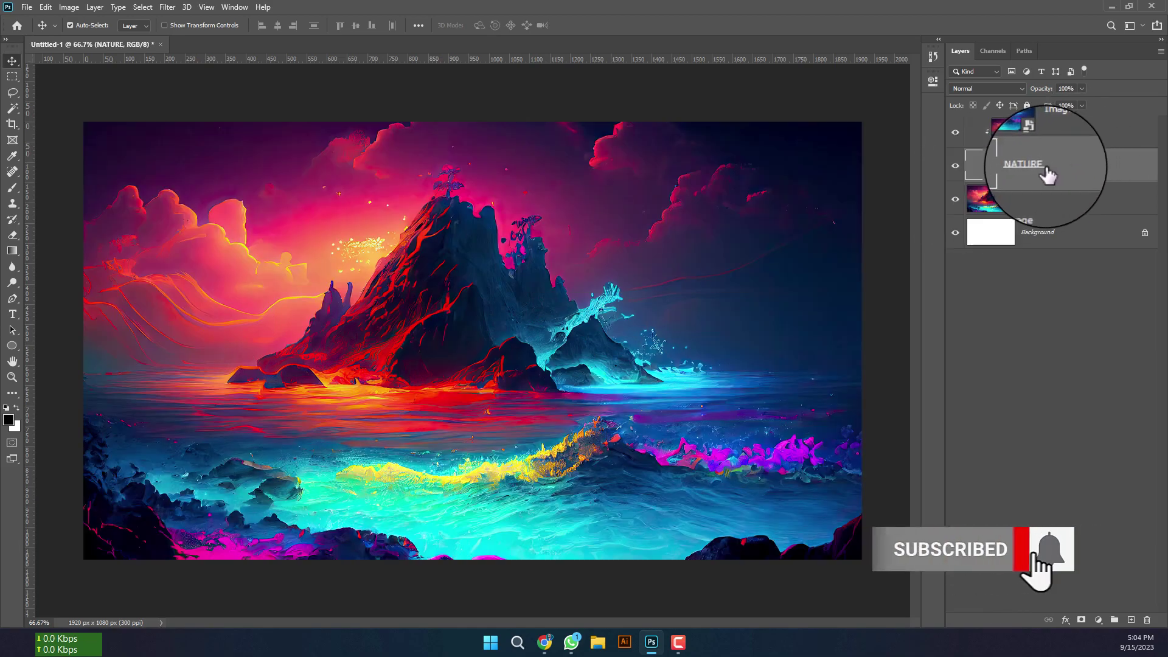
pyautogui.rightClick(1065, 168)
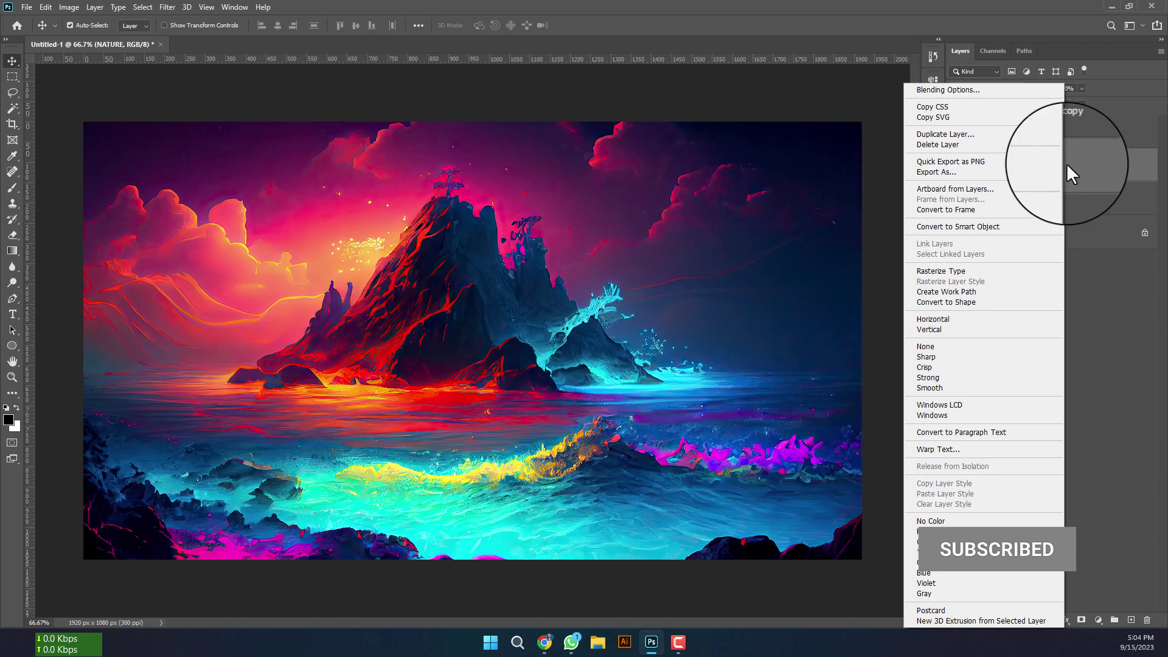
# Turn on a Drop Shadow in NATURE's layer style
pyautogui.click(948, 91)
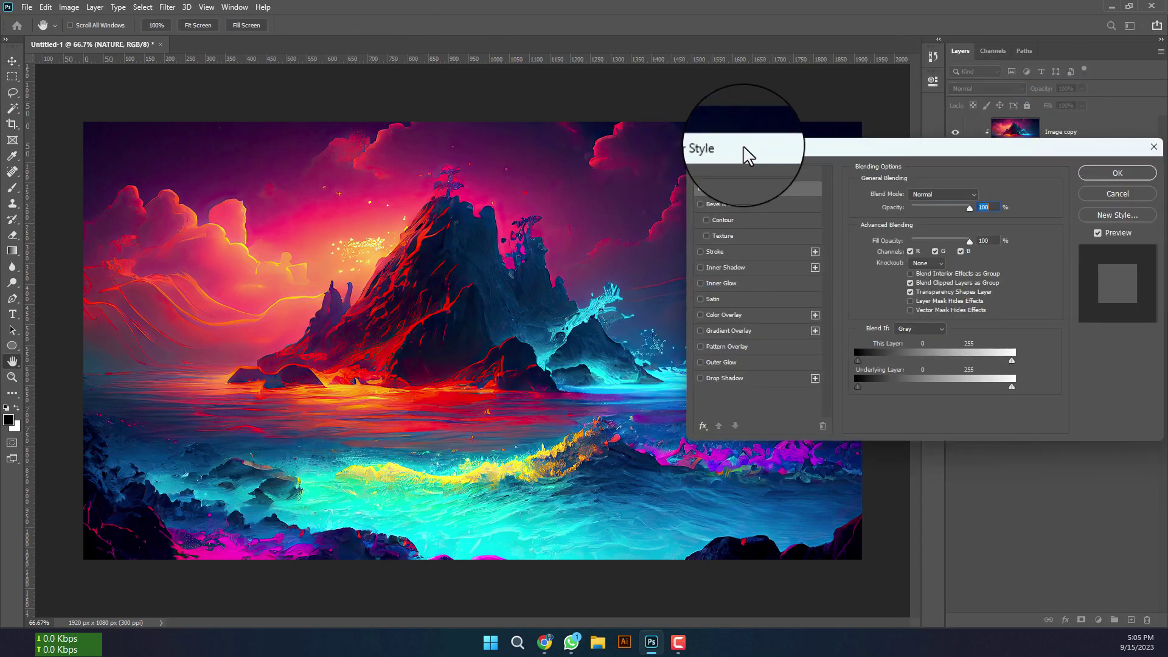
pyautogui.moveTo(801, 152)
pyautogui.mouseDown()
pyautogui.moveTo(763, 191)
pyautogui.moveTo(661, 231)
pyautogui.moveTo(547, 379)
pyautogui.moveTo(851, 149)
pyautogui.moveTo(788, 156)
pyautogui.moveTo(770, 145)
pyautogui.mouseUp()
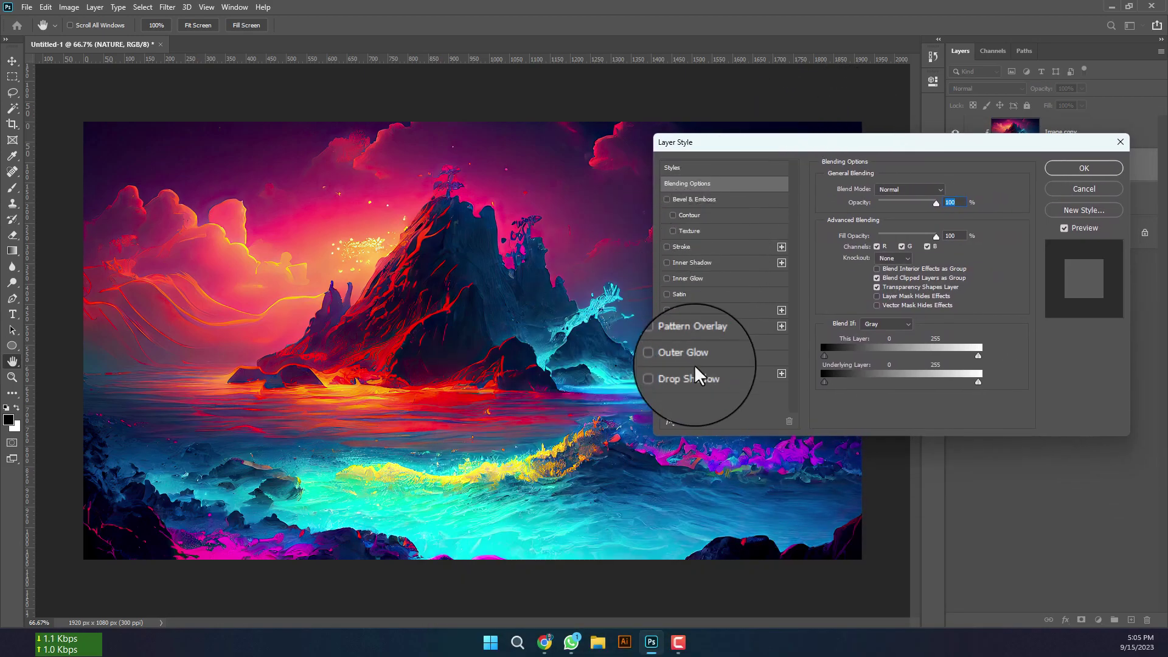
pyautogui.click(667, 371)
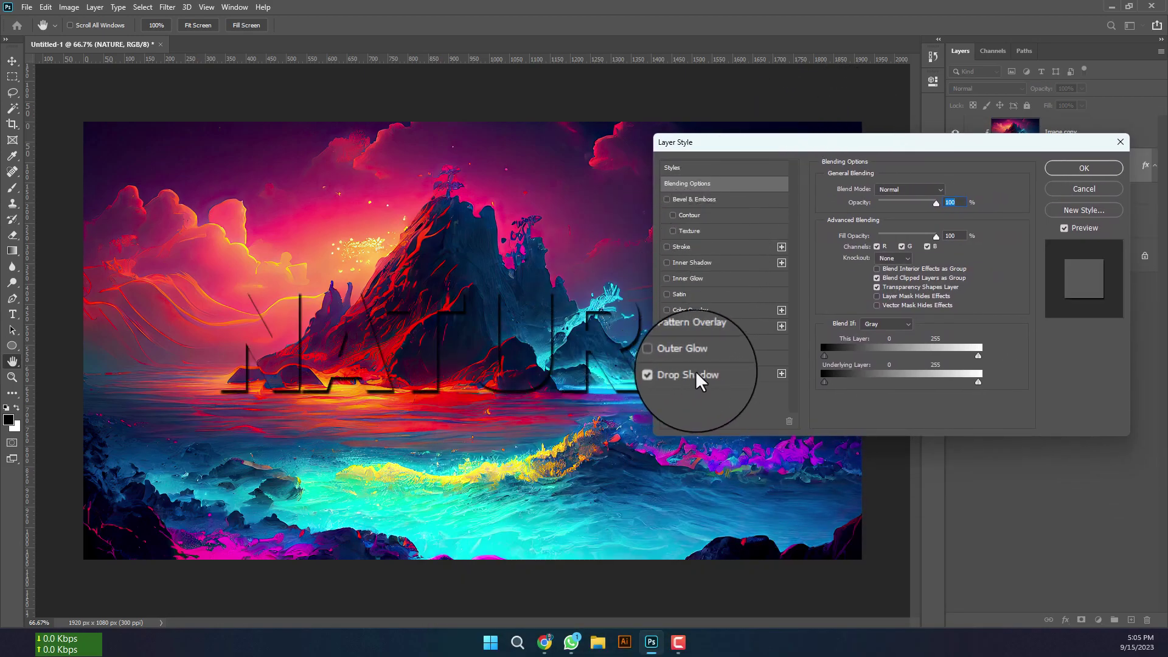
pyautogui.click(697, 374)
pyautogui.moveTo(857, 147)
pyautogui.mouseDown()
pyautogui.moveTo(789, 456)
pyautogui.moveTo(797, 474)
pyautogui.moveTo(829, 55)
pyautogui.mouseUp()
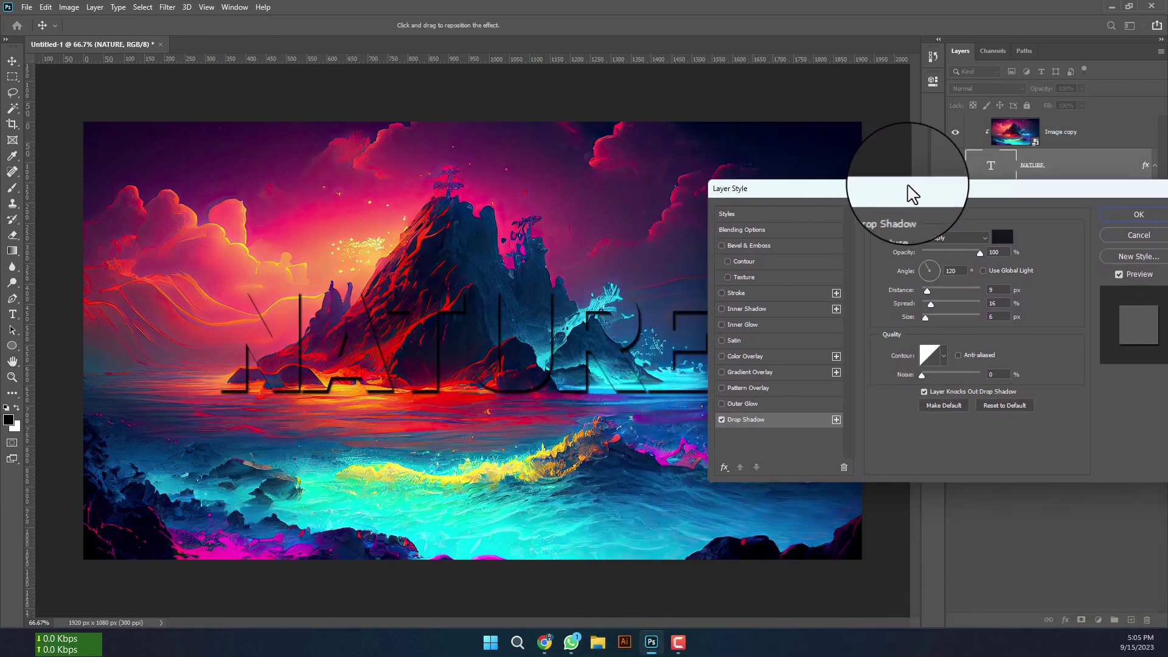
pyautogui.moveTo(827, 53); pyautogui.dragTo(750, 9)
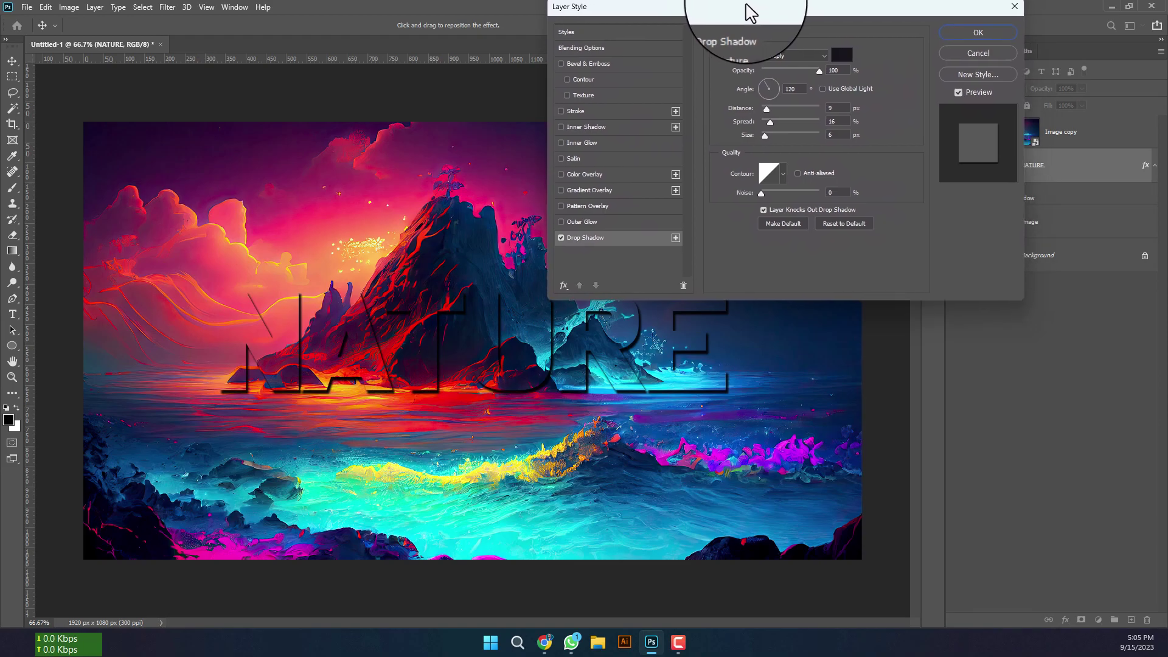
# Set the drop shadow to size 10 px, spread 6%, distance 10 px, opacity 93%
pyautogui.click(838, 137)
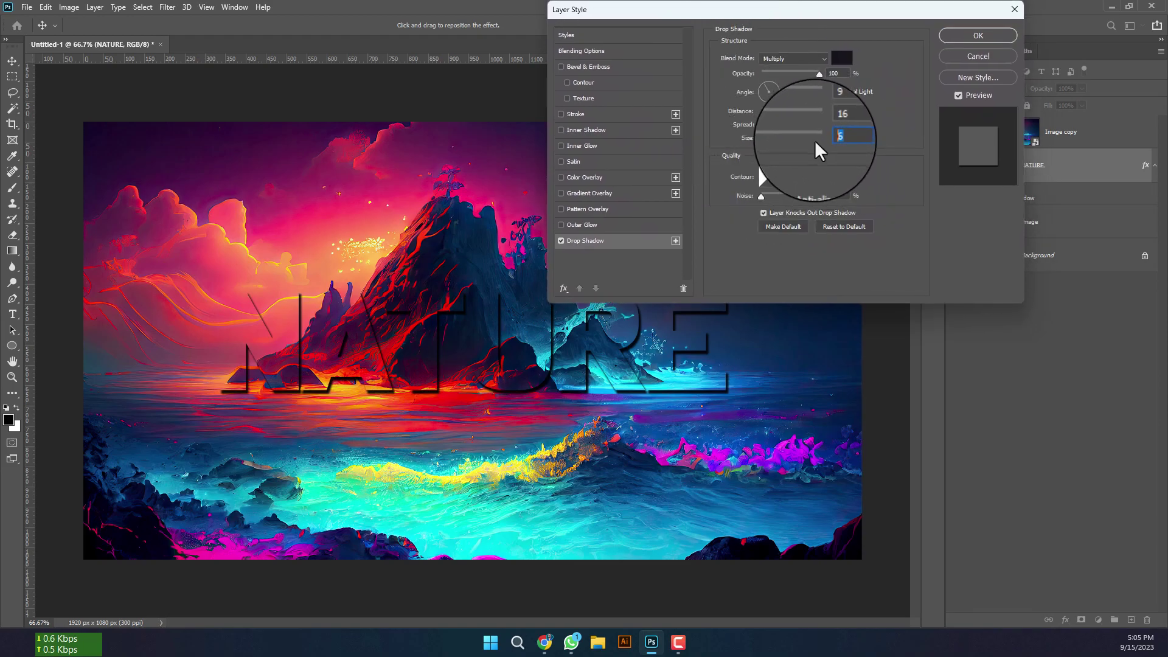
pyautogui.write('10')
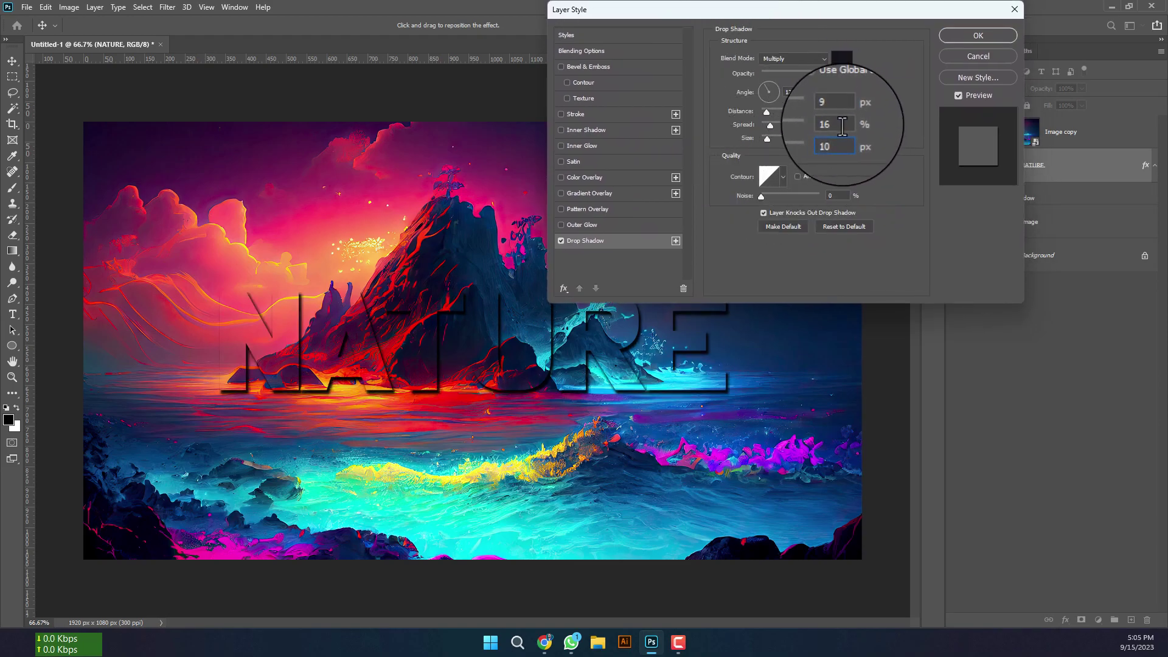
pyautogui.click(842, 124)
pyautogui.write('12')
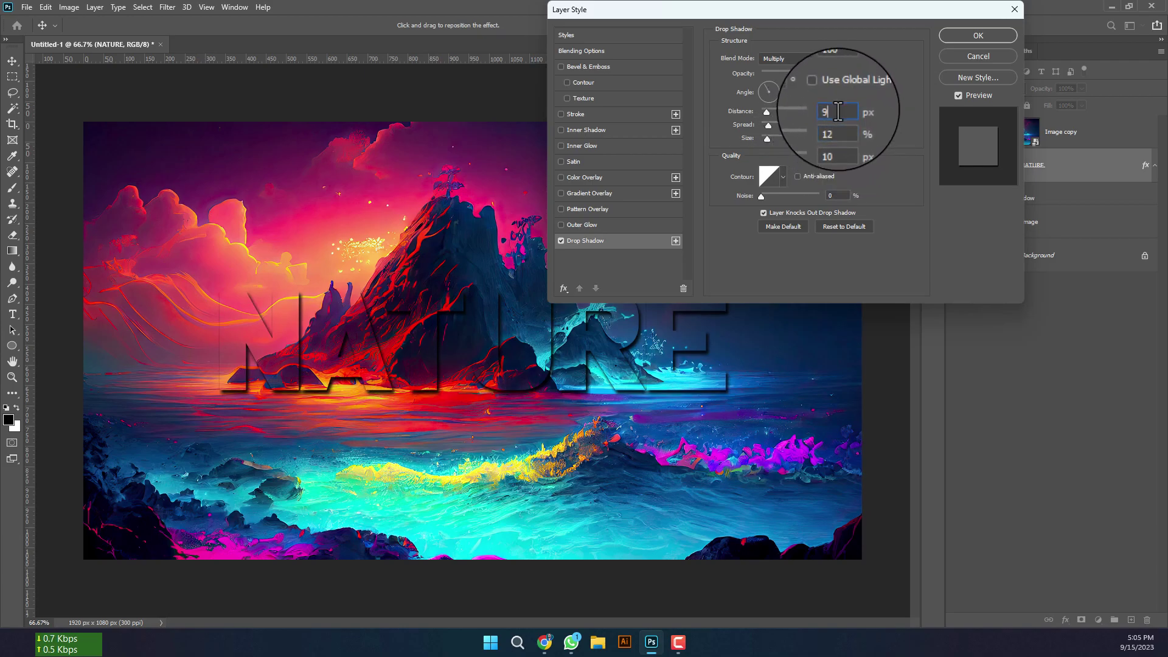
pyautogui.doubleClick(841, 111)
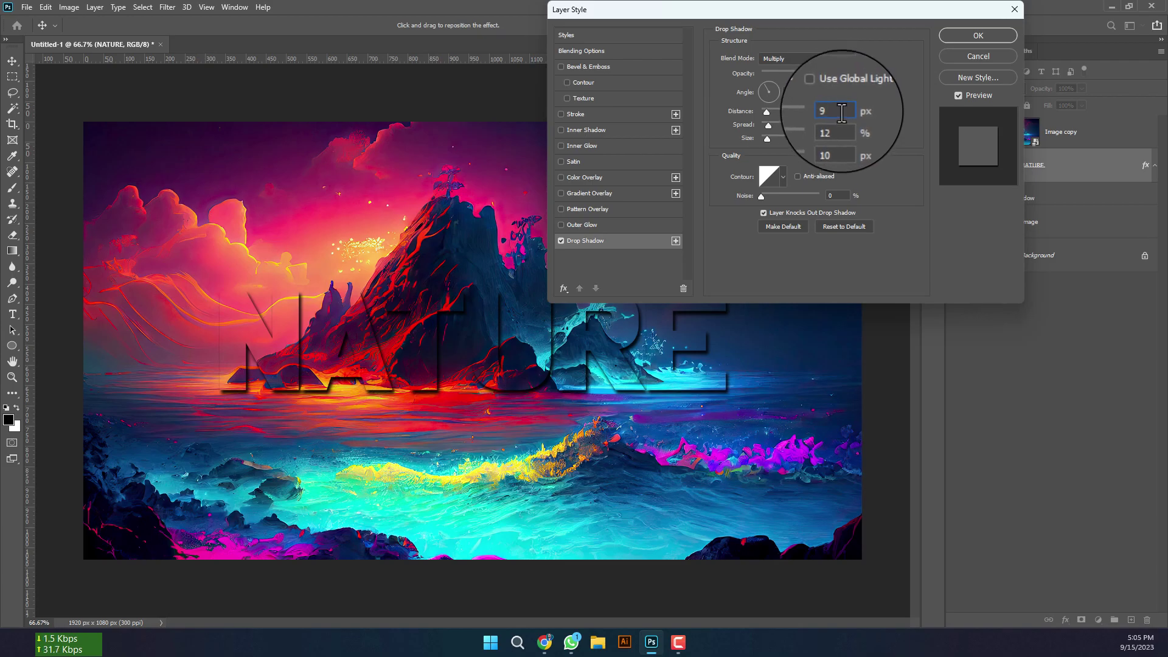
pyautogui.write('1')
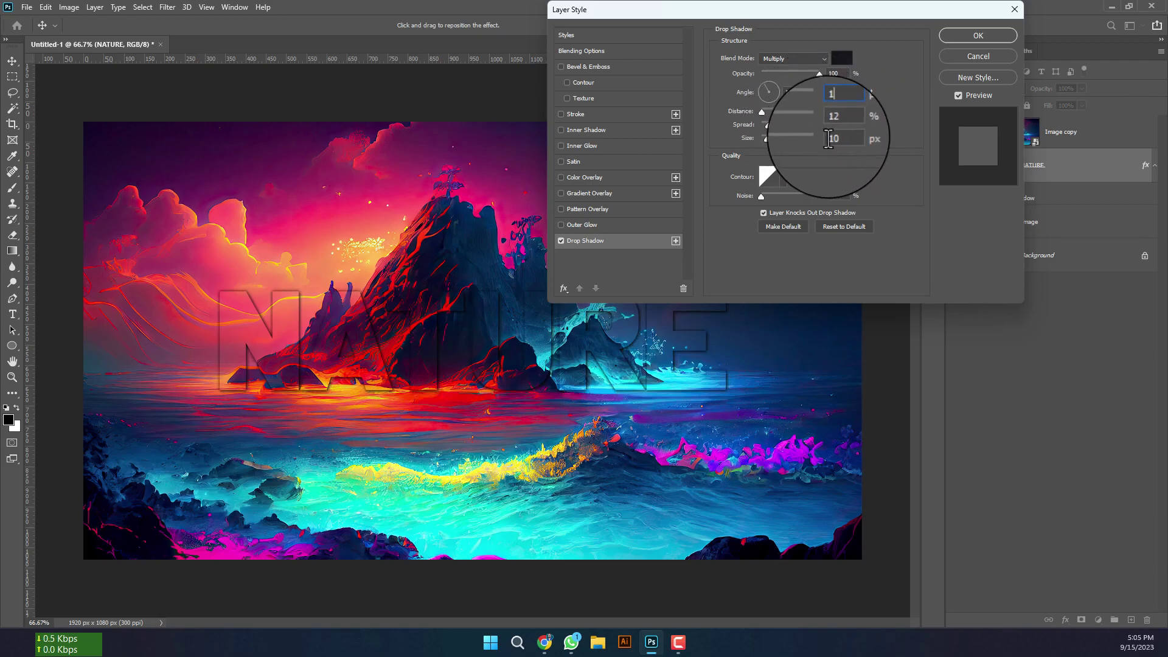
pyautogui.write('5')
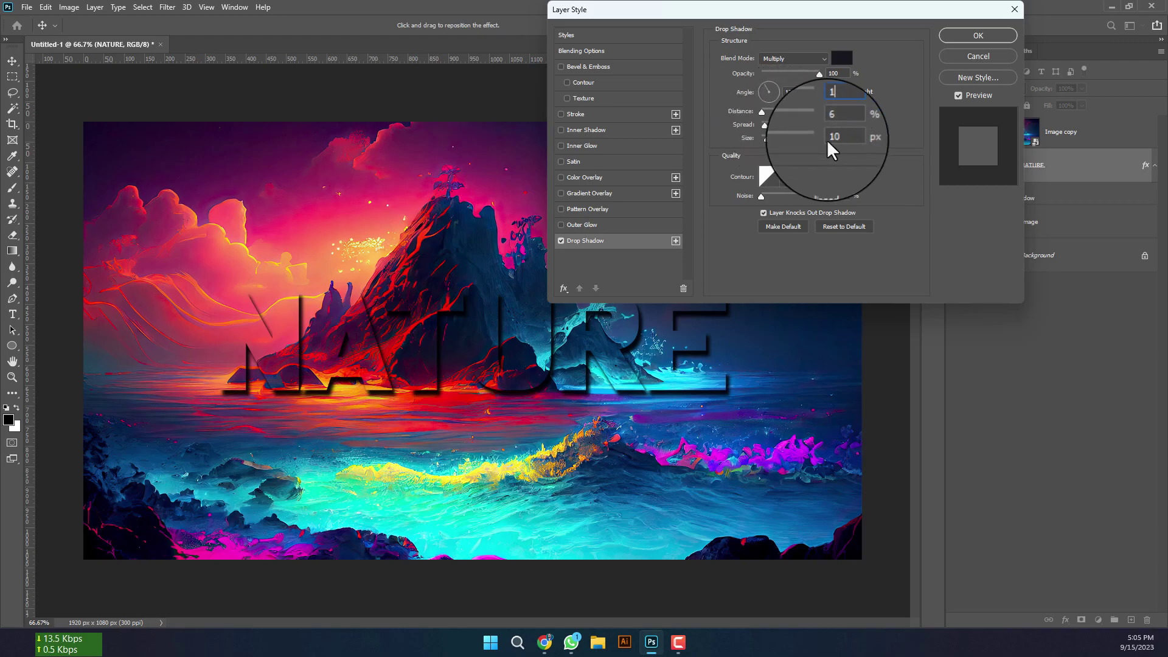
pyautogui.write('0')
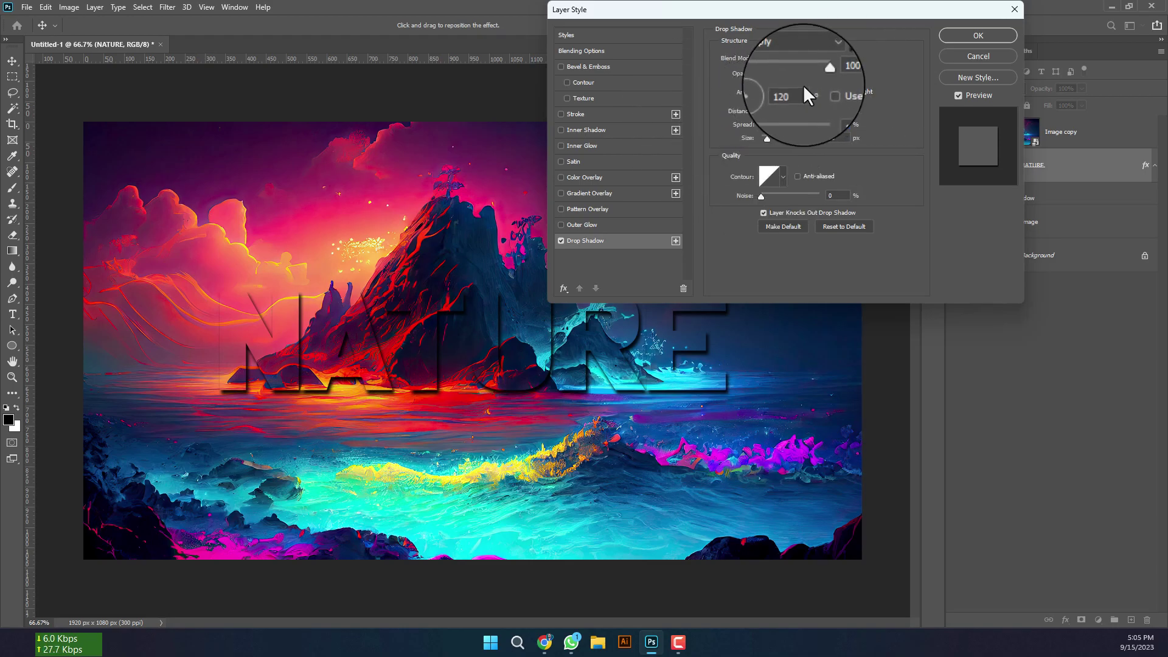
pyautogui.moveTo(821, 72); pyautogui.dragTo(815, 75)
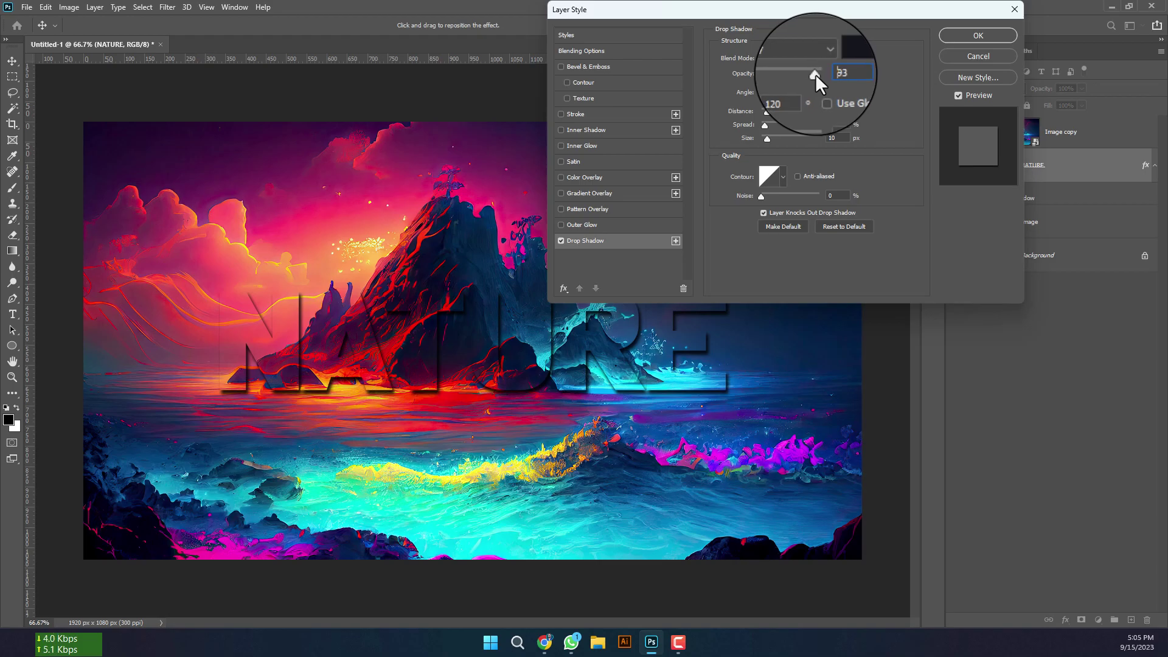
# Add an inner glow to NATURE in light cyan #60f8ff
pyautogui.click(591, 145)
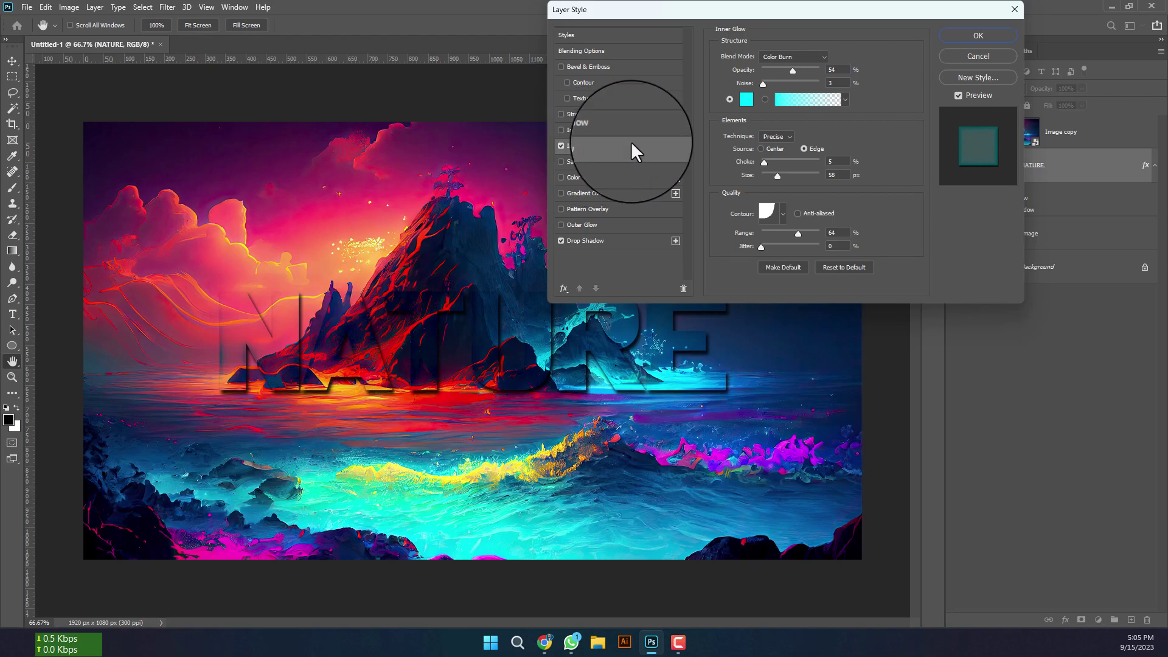
pyautogui.click(747, 100)
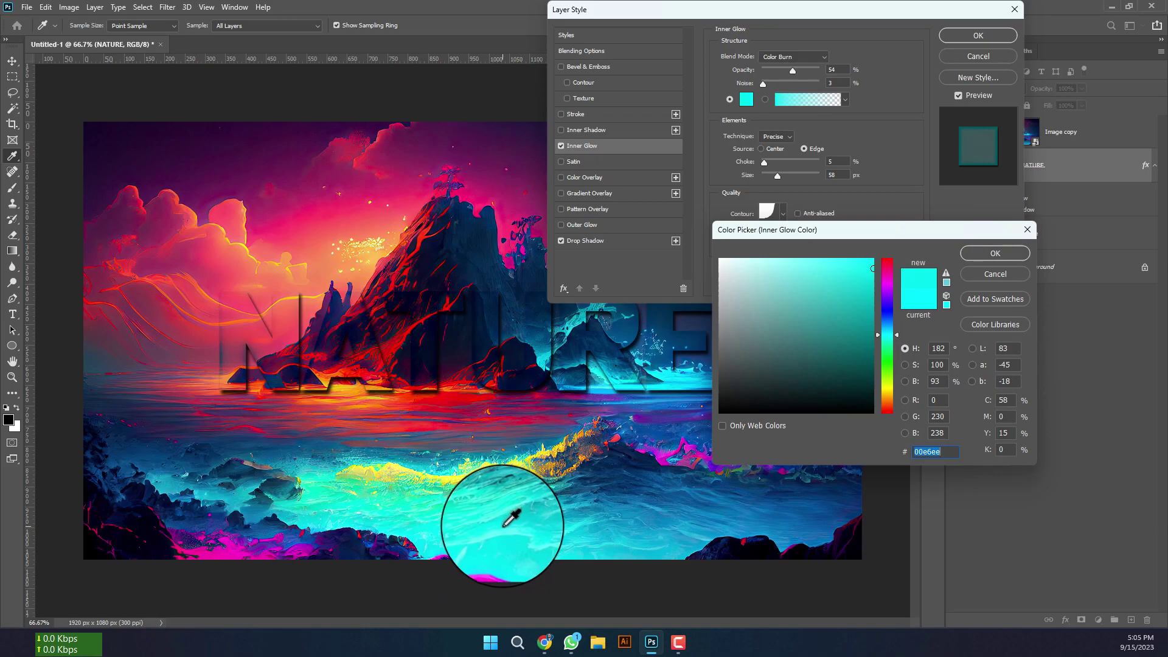
pyautogui.click(323, 192)
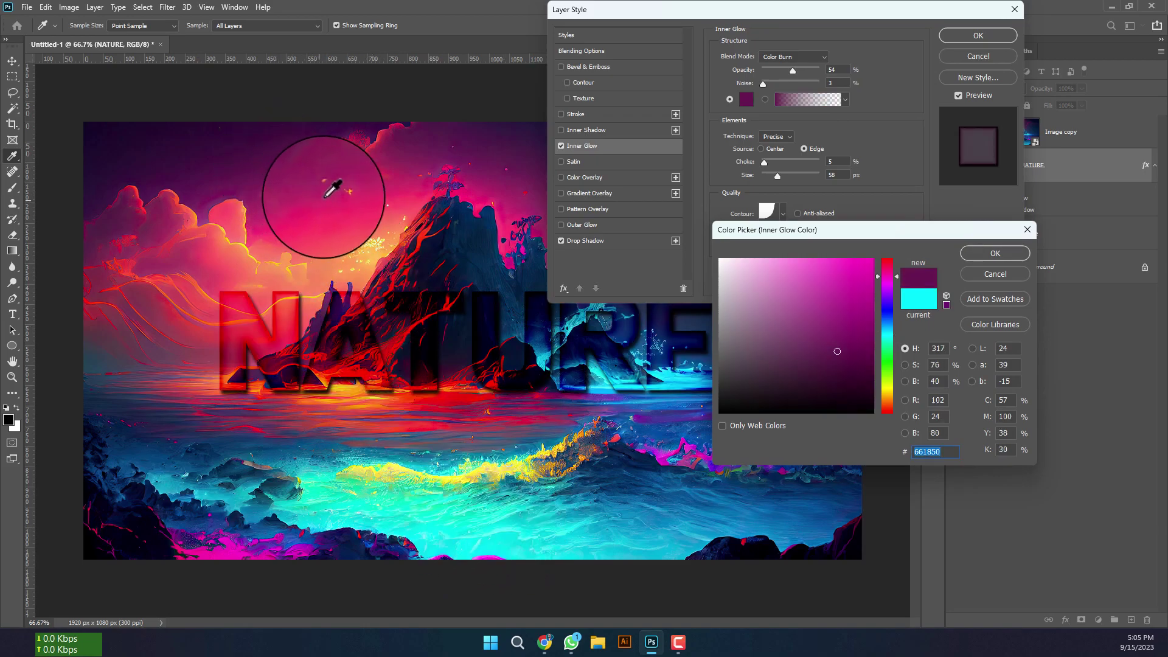
pyautogui.click(363, 210)
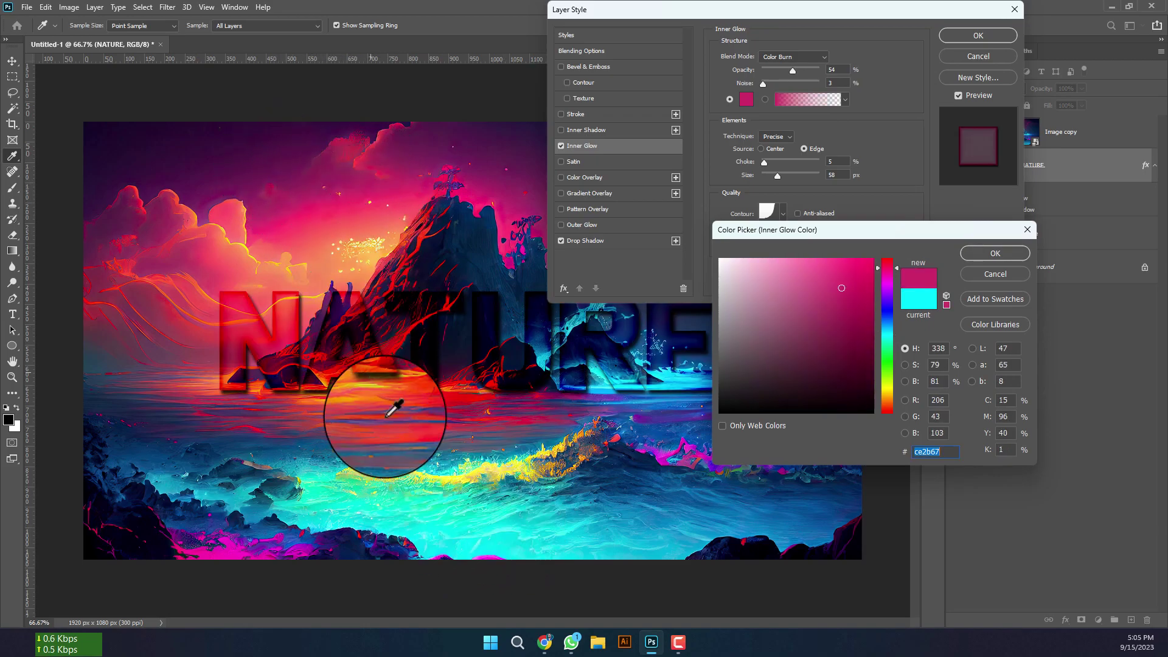
pyautogui.click(465, 475)
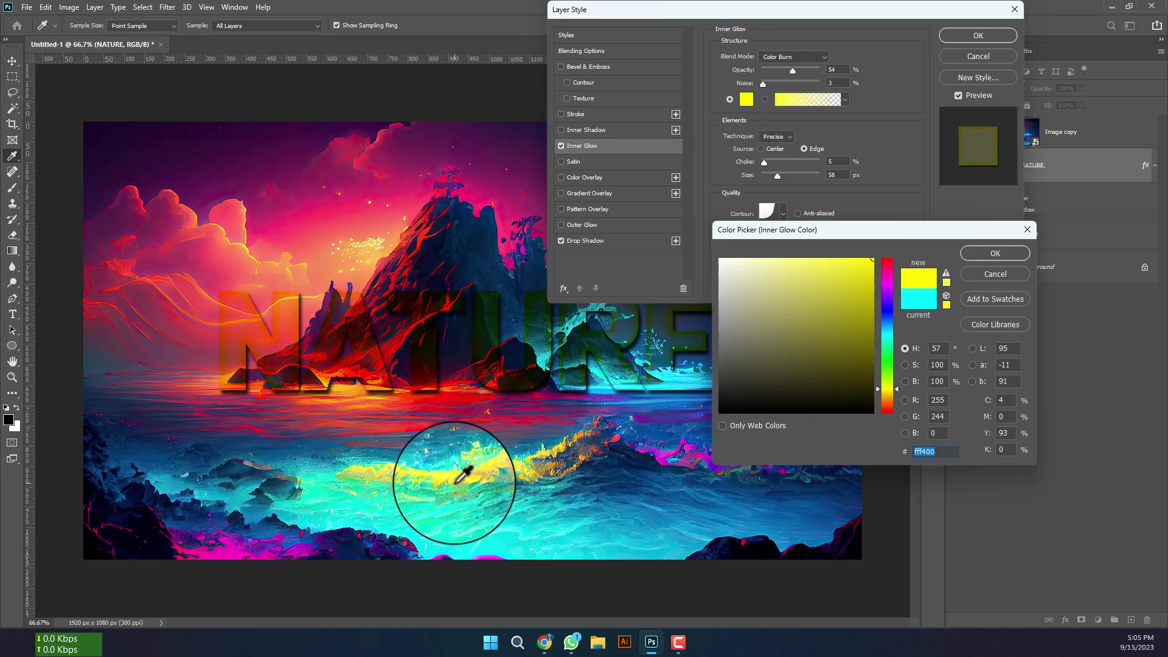
pyautogui.click(512, 526)
pyautogui.moveTo(513, 527); pyautogui.dragTo(524, 531)
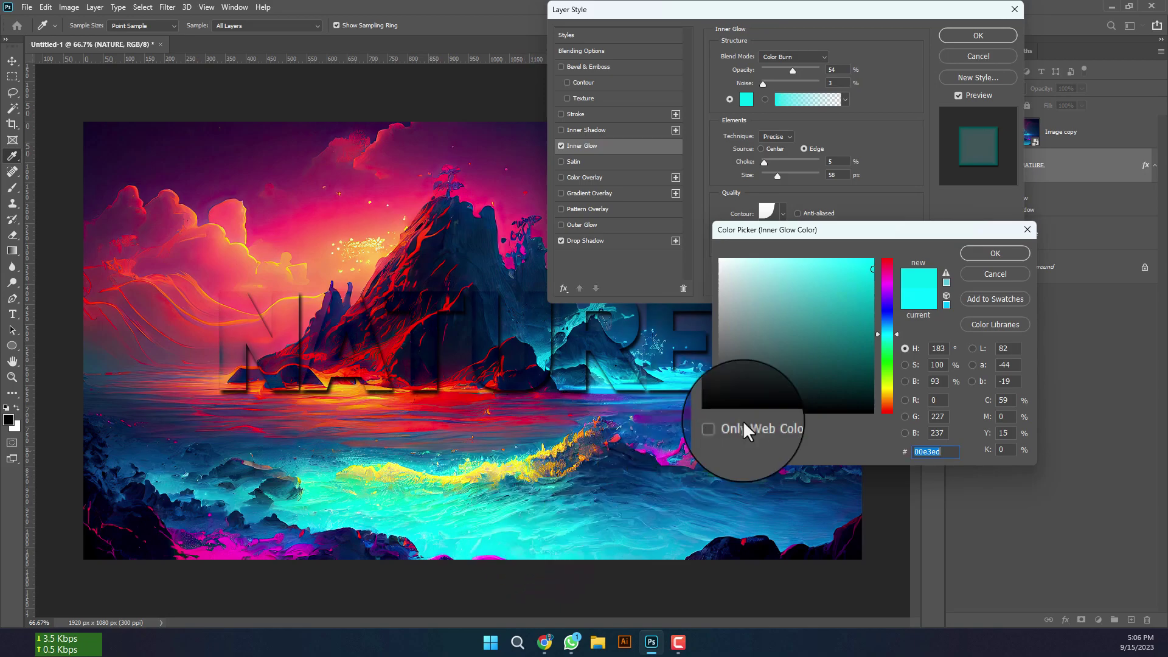
pyautogui.click(815, 258)
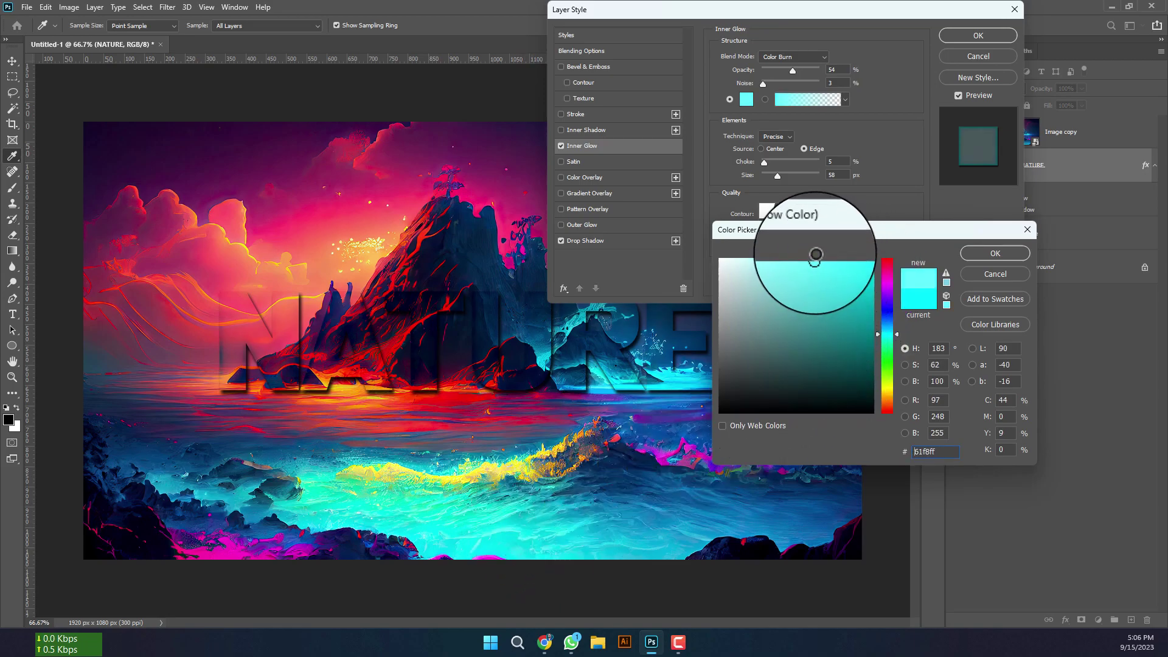
pyautogui.click(984, 257)
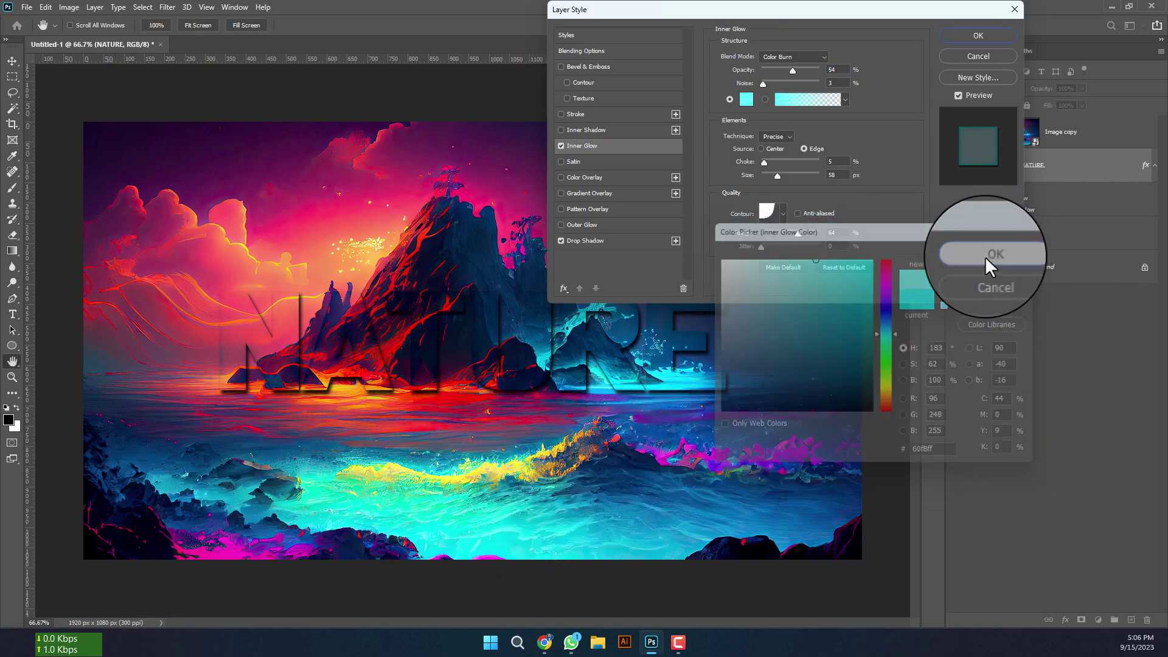
# Enable Inner Shadow on NATURE, comparing the text with and without it
pyautogui.click(597, 131)
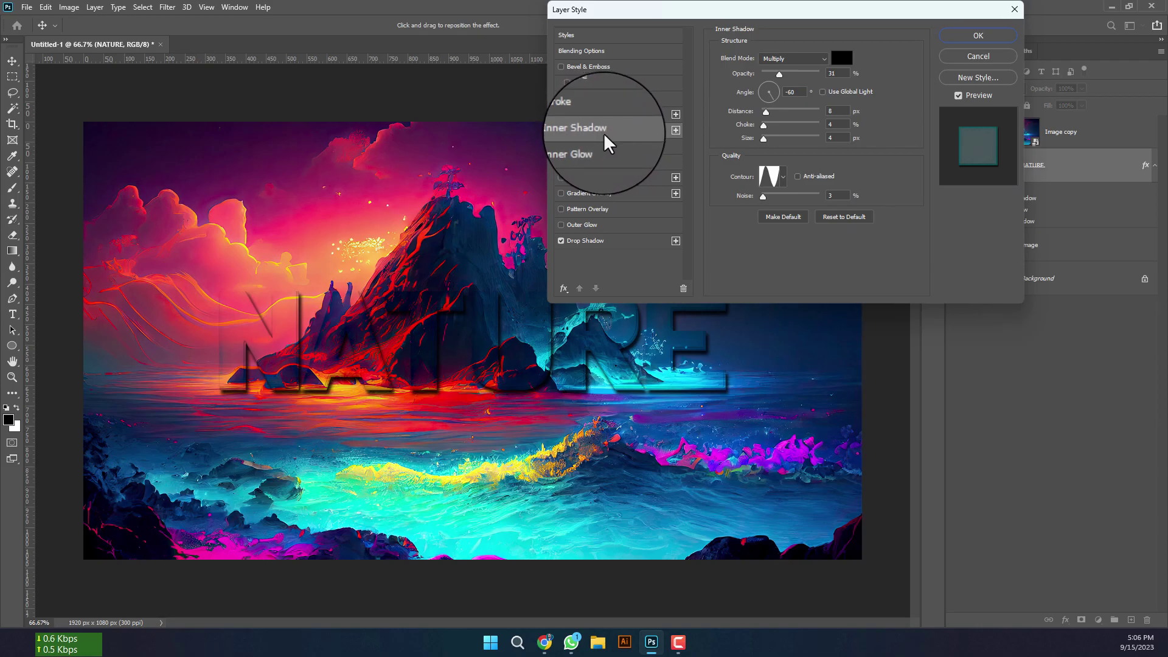
pyautogui.click(559, 129)
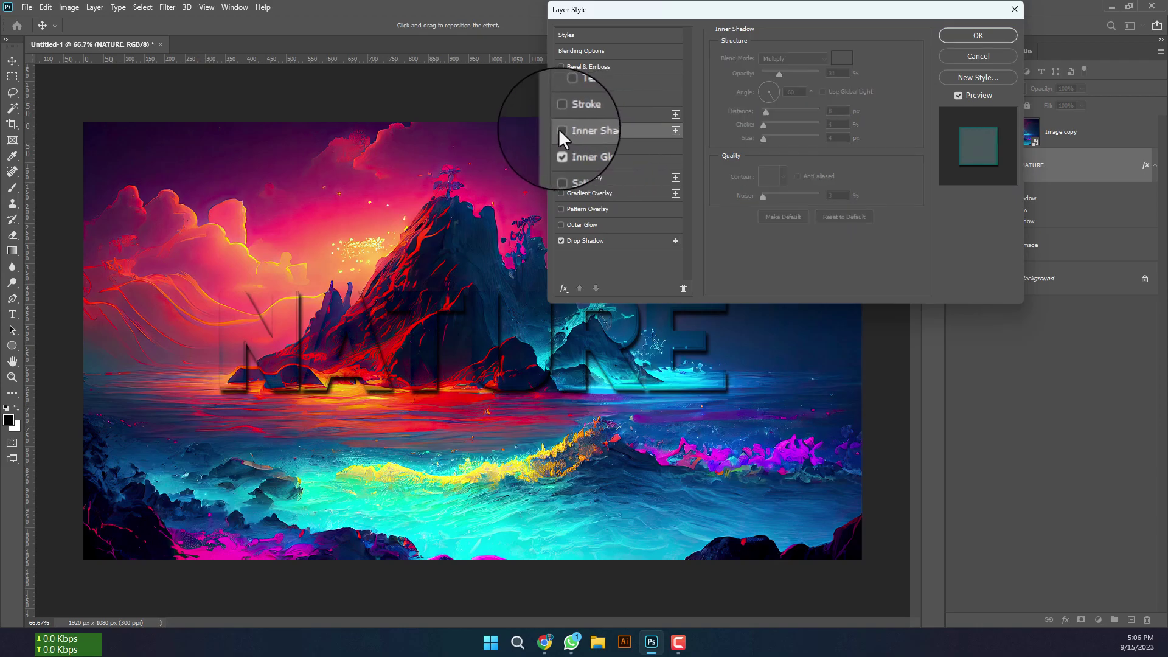
pyautogui.click(559, 129)
pyautogui.click(561, 128)
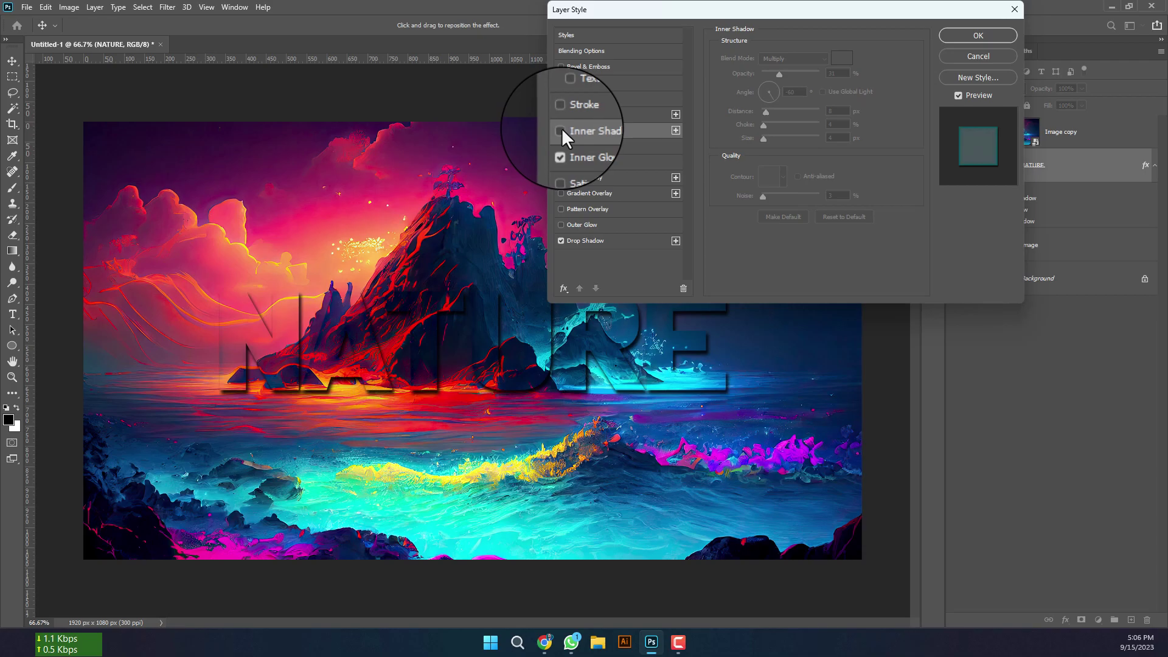
pyautogui.moveTo(664, 16)
pyautogui.mouseDown()
pyautogui.moveTo(717, 46)
pyautogui.moveTo(783, 409)
pyautogui.moveTo(723, 59)
pyautogui.mouseUp()
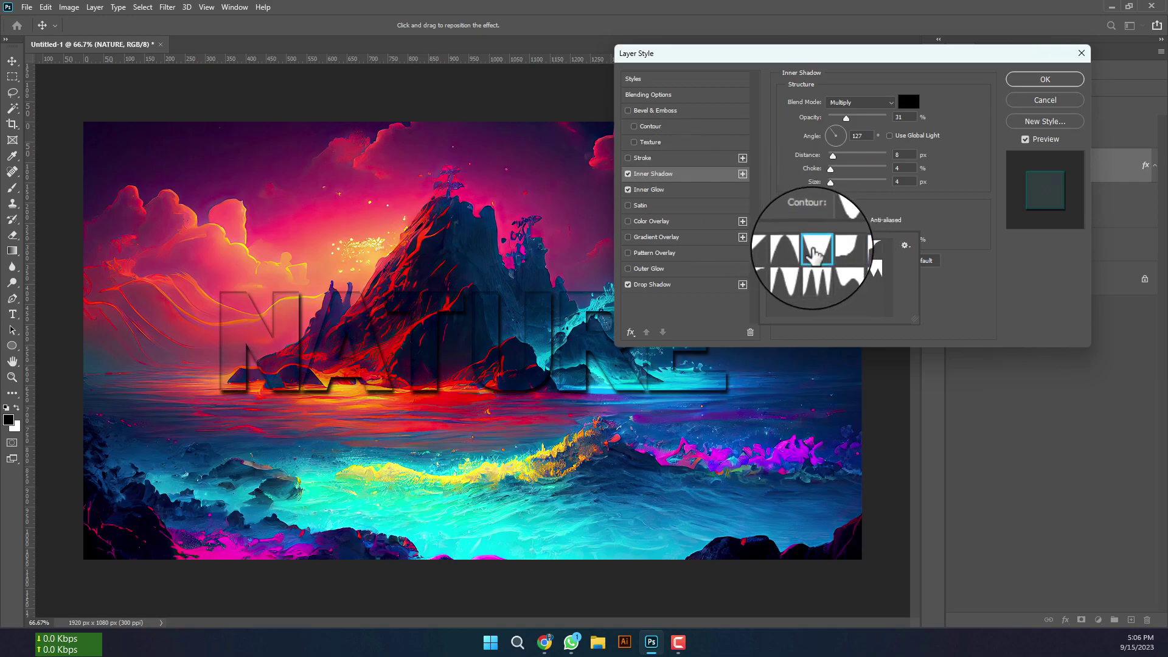
# Give the inner shadow a peaked contour and apply all three layer effects
pyautogui.click(814, 251)
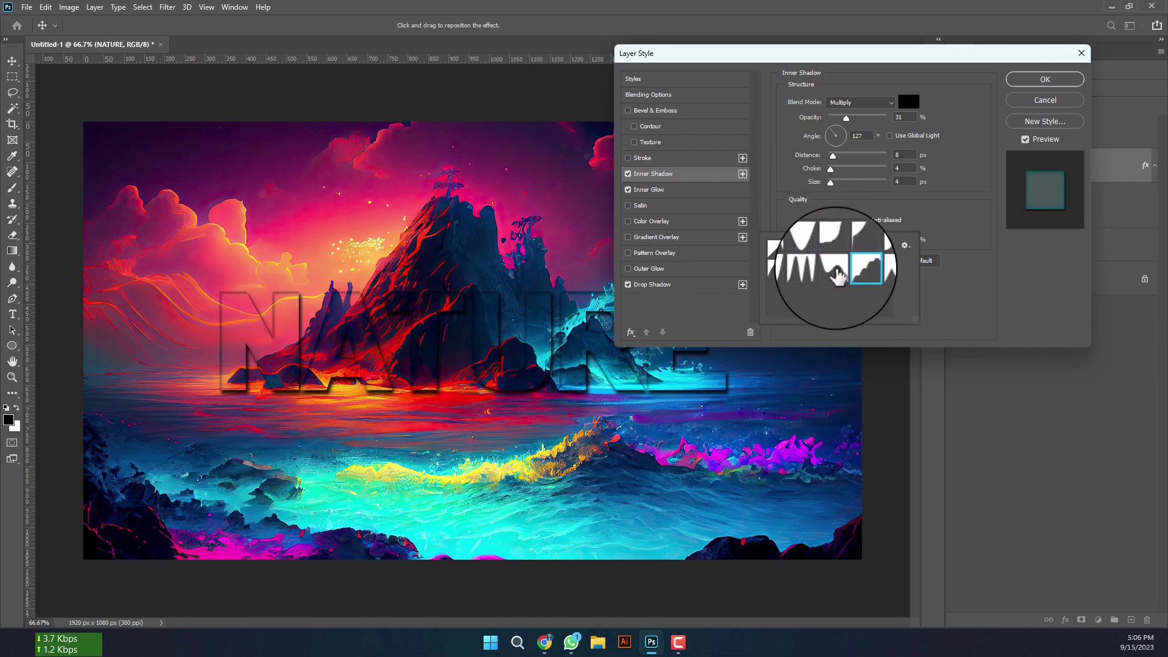
pyautogui.click(835, 273)
pyautogui.click(818, 271)
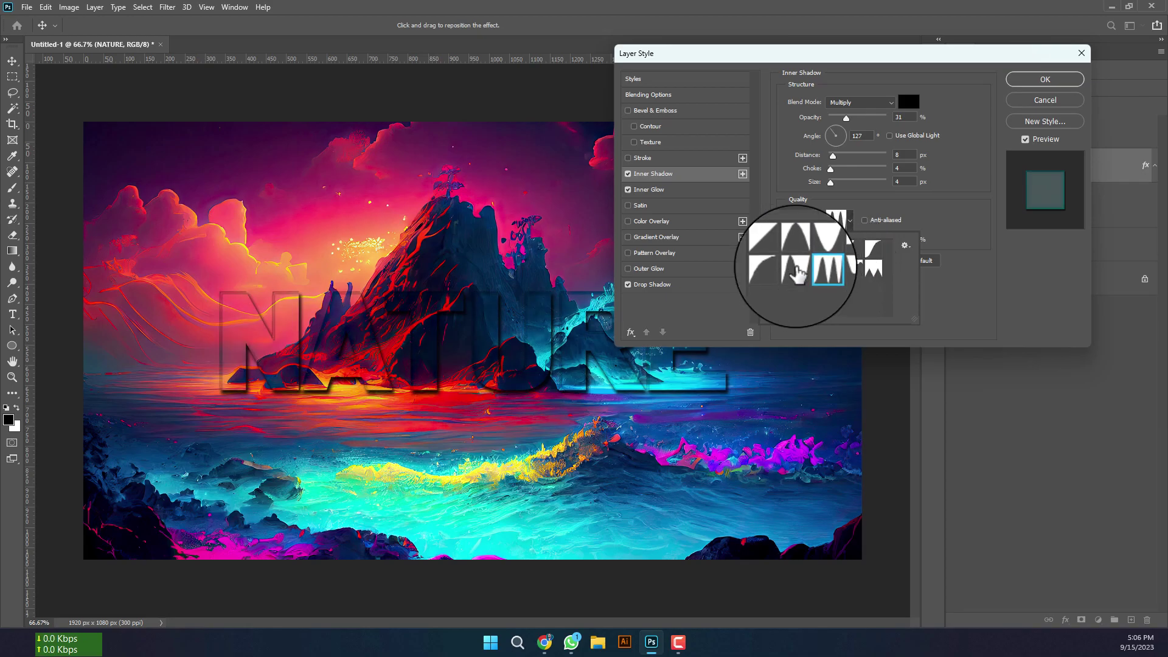
pyautogui.click(776, 269)
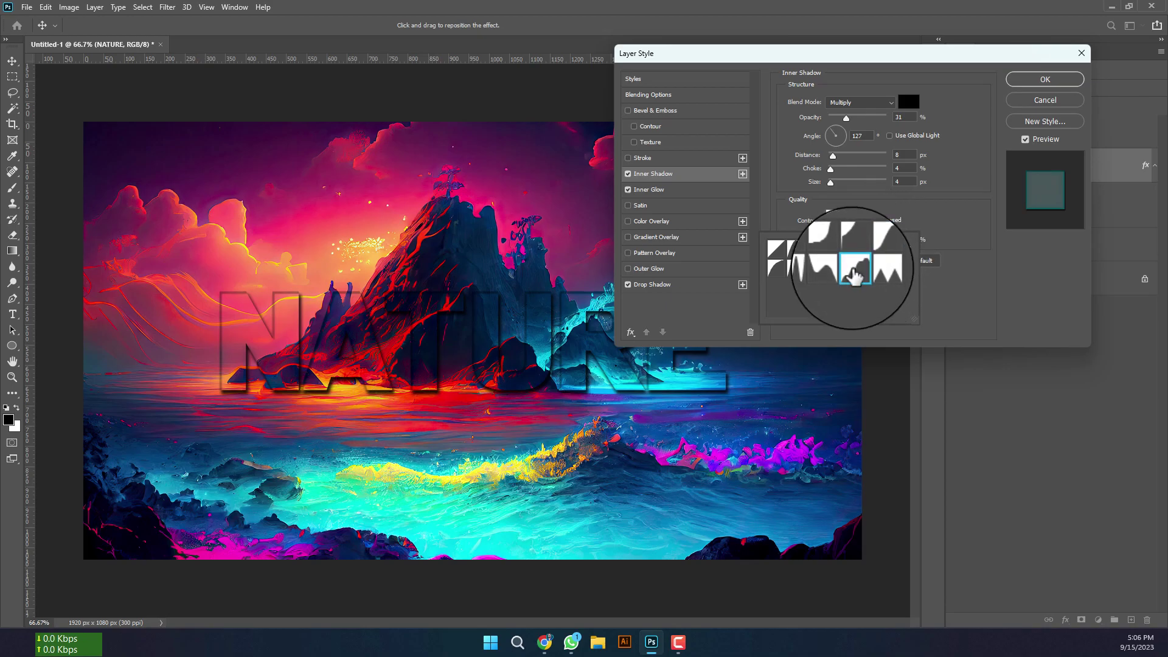
pyautogui.click(833, 271)
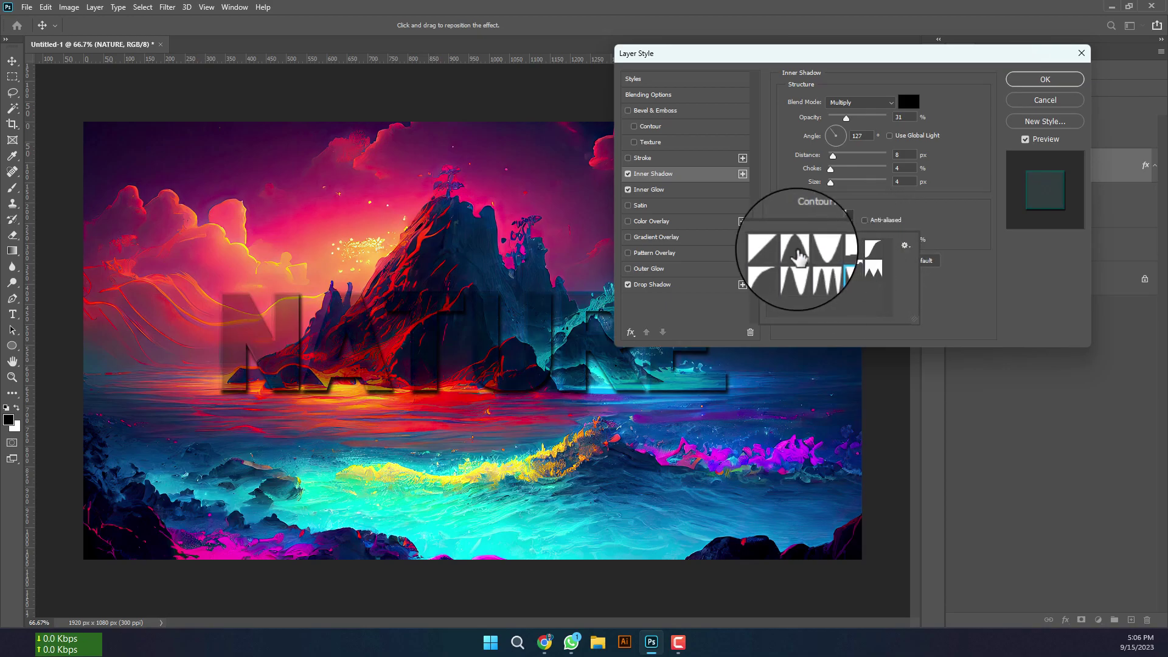
pyautogui.click(790, 250)
pyautogui.click(775, 255)
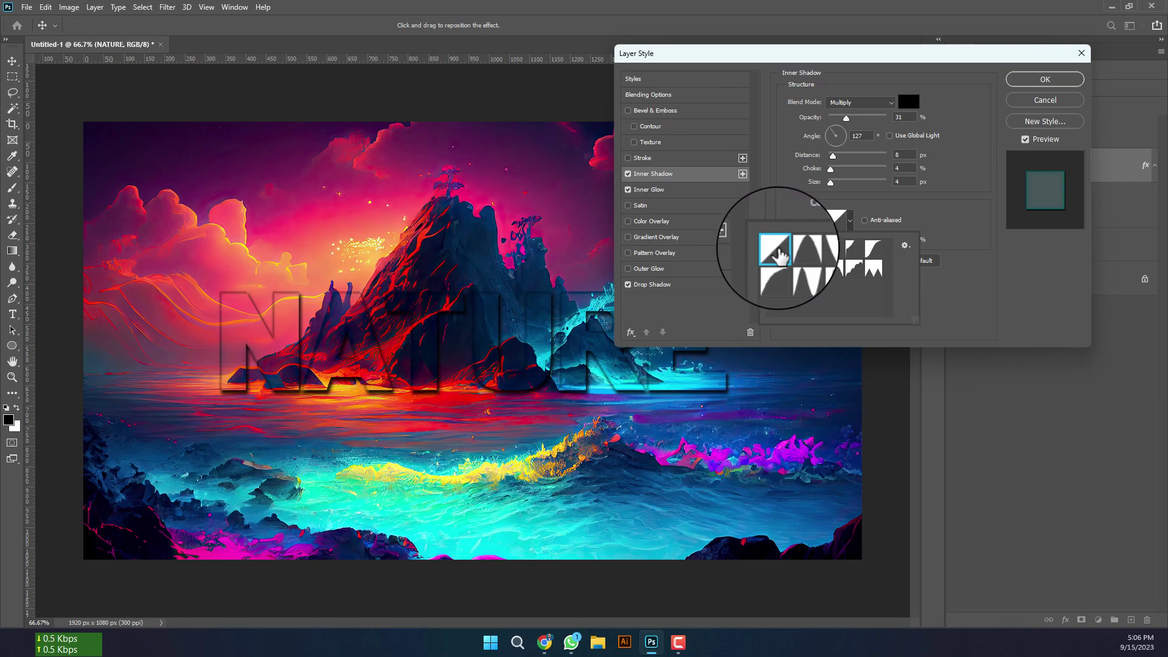
pyautogui.click(795, 249)
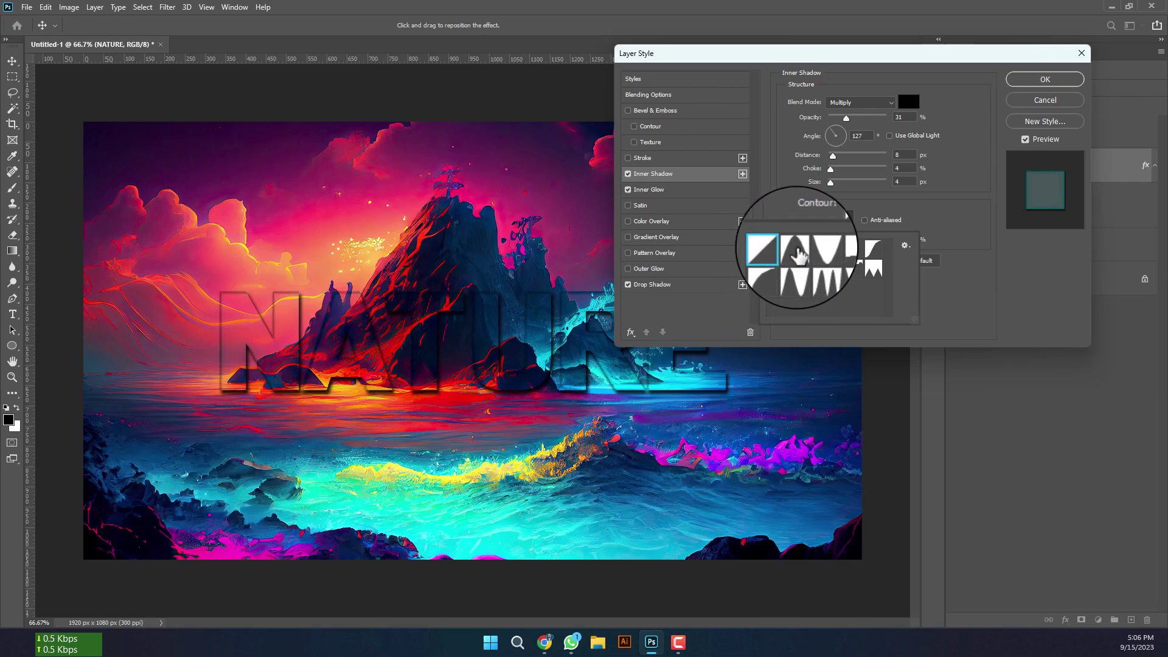
pyautogui.click(846, 115)
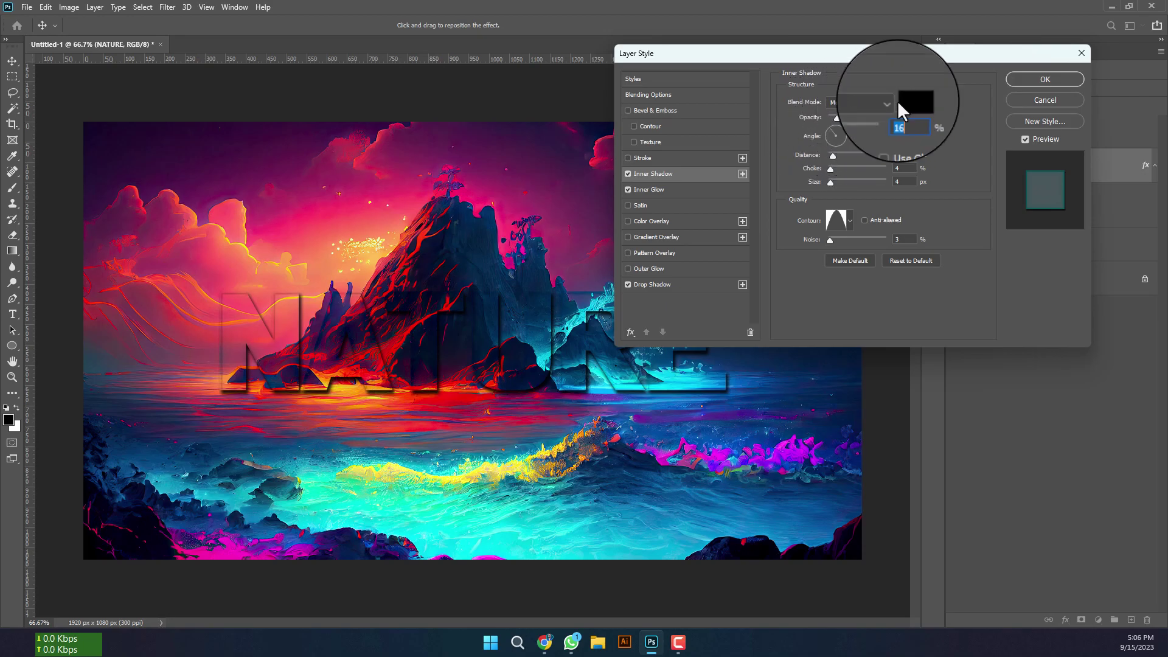
pyautogui.click(1045, 79)
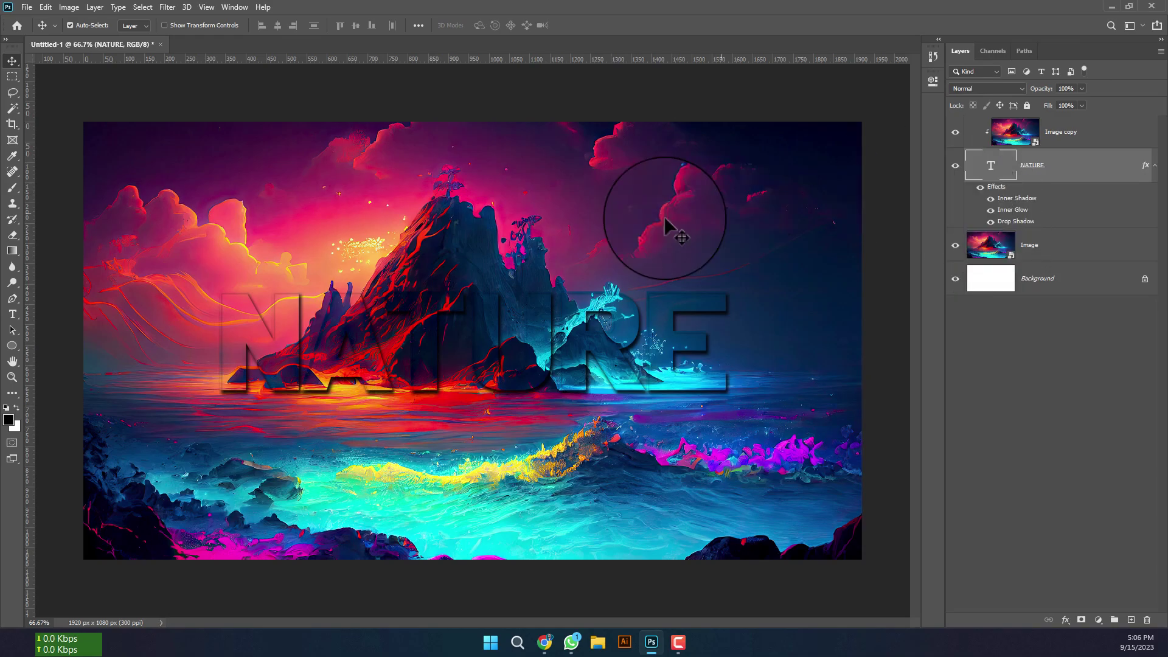
# Shift the clipped Image copy down so the bright blue waves fill the NATURE letters
pyautogui.click(1100, 136)
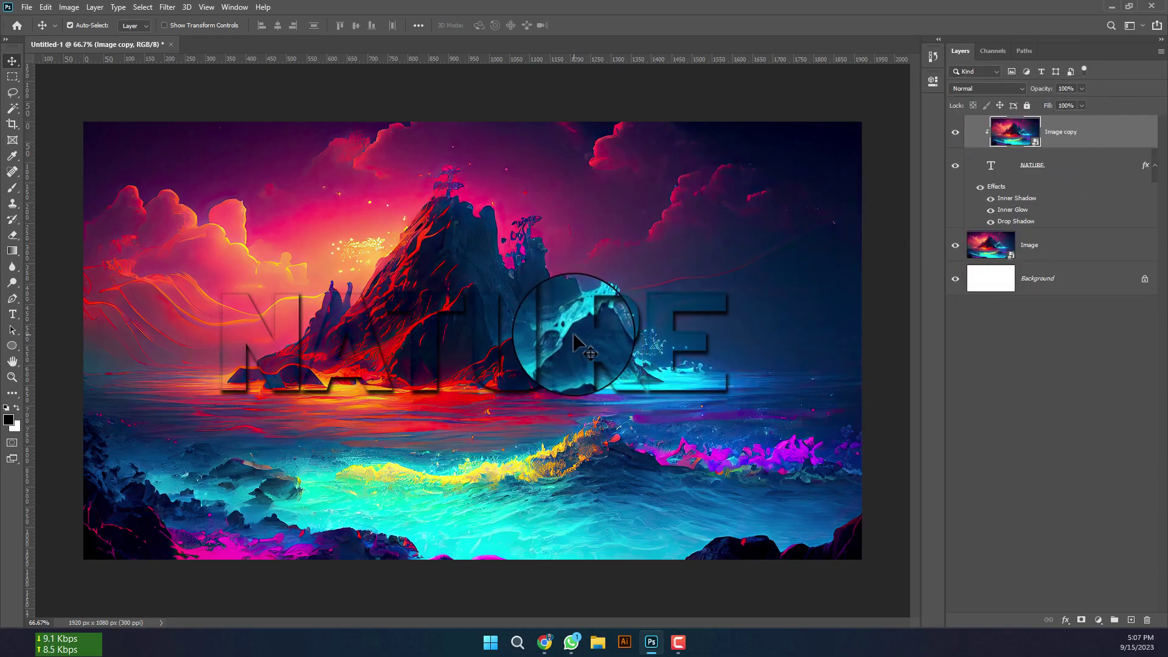
pyautogui.moveTo(573, 336)
pyautogui.mouseDown()
pyautogui.moveTo(575, 366)
pyautogui.moveTo(644, 455)
pyautogui.moveTo(582, 248)
pyautogui.moveTo(587, 283)
pyautogui.moveTo(613, 287)
pyautogui.moveTo(546, 376)
pyautogui.mouseUp()
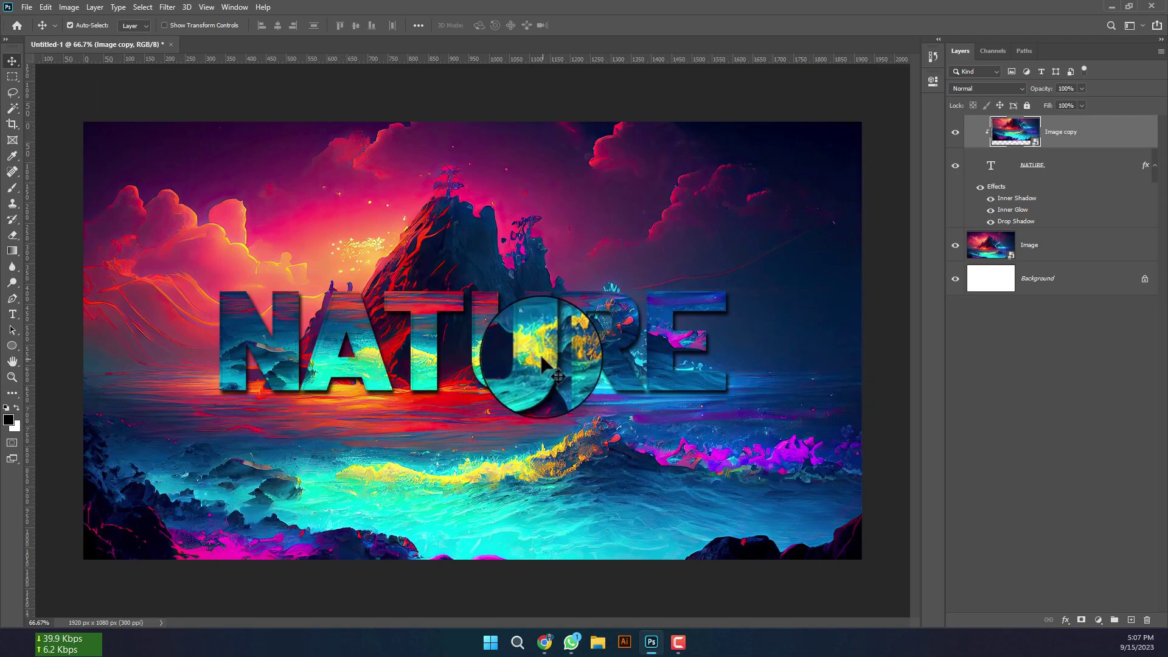
pyautogui.moveTo(546, 376)
pyautogui.mouseDown()
pyautogui.moveTo(538, 467)
pyautogui.moveTo(709, 480)
pyautogui.moveTo(531, 458)
pyautogui.moveTo(531, 475)
pyautogui.moveTo(542, 320)
pyautogui.mouseUp()
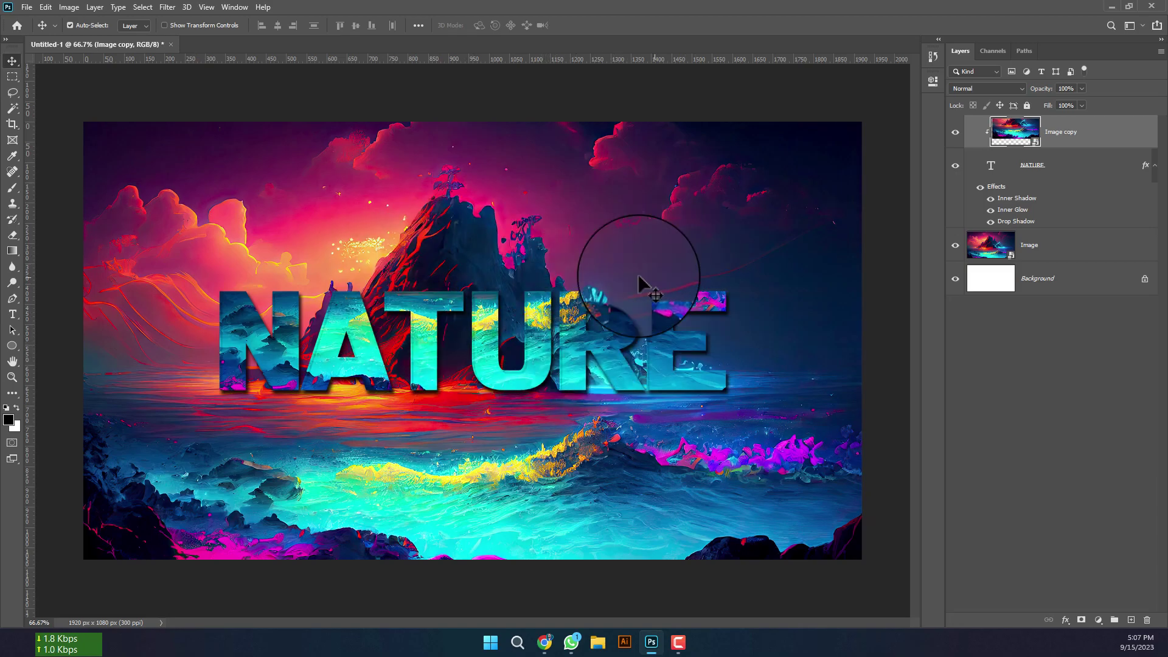
# Select the Image layer and dismiss its context menu
pyautogui.click(1055, 247)
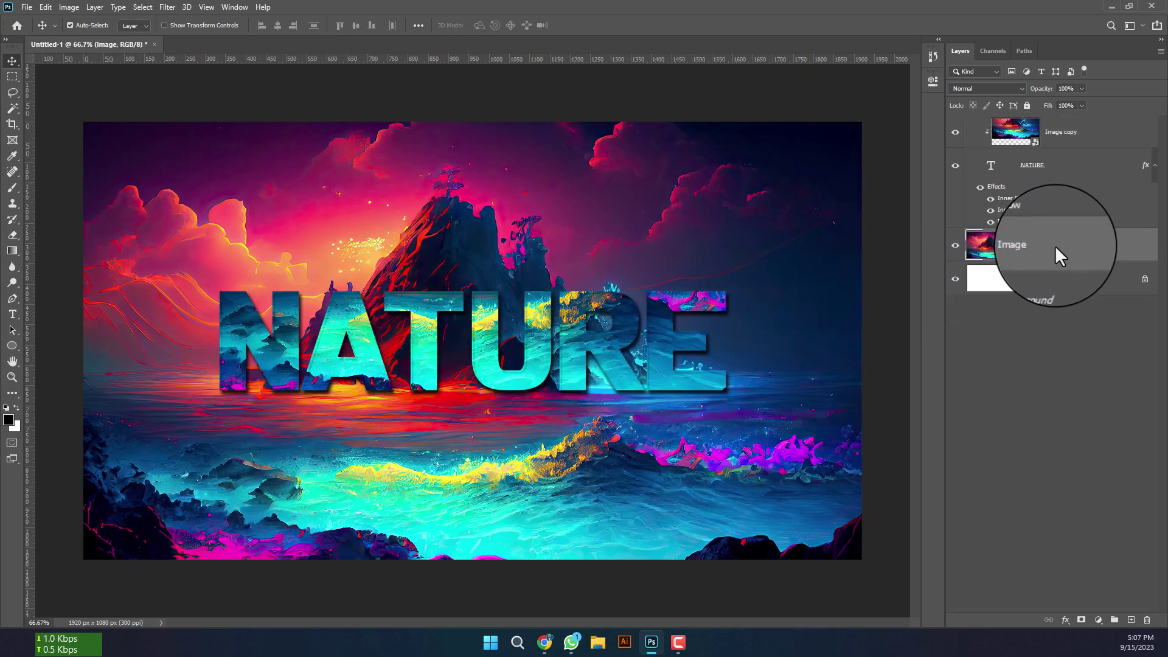
pyautogui.rightClick(1054, 246)
pyautogui.press('Escape')
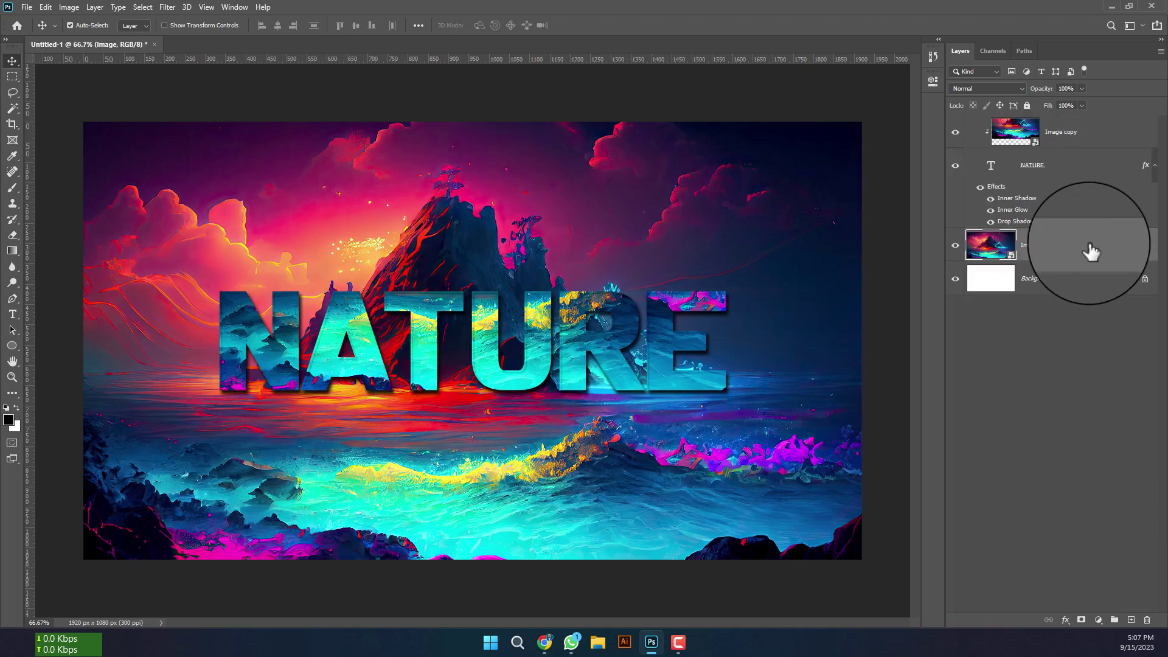
# Add a Brightness/Contrast adjustment to the Image layer with brightness -29 and contrast 20
pyautogui.rightClick(1063, 251)
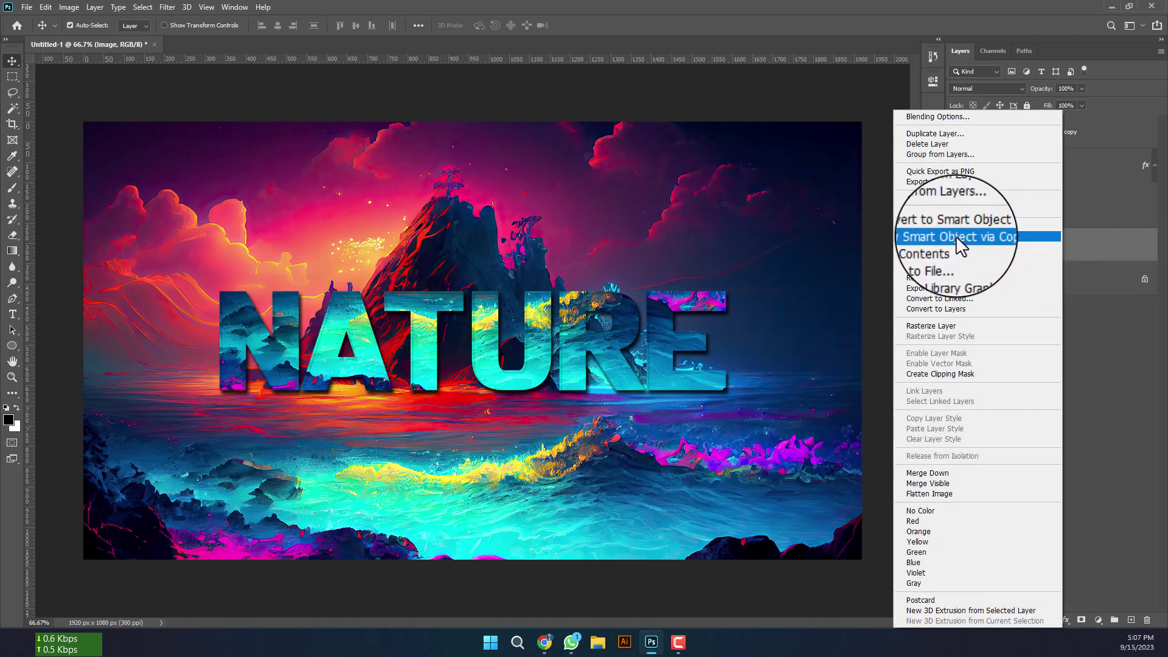
pyautogui.click(1081, 261)
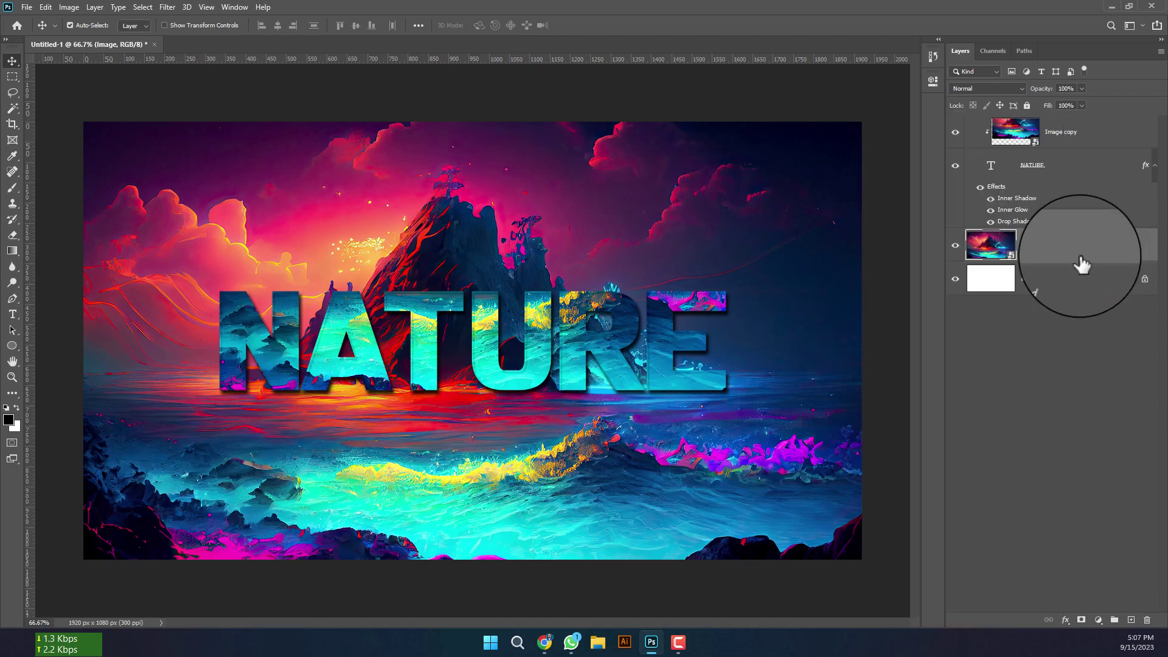
pyautogui.click(1098, 619)
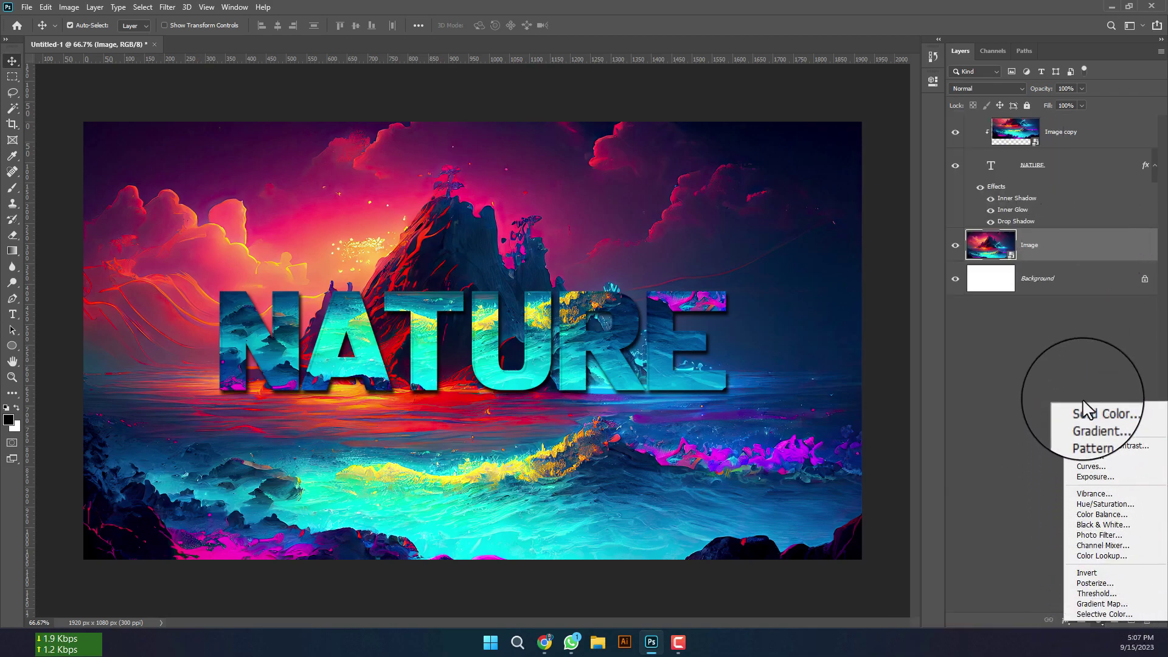
pyautogui.click(1096, 444)
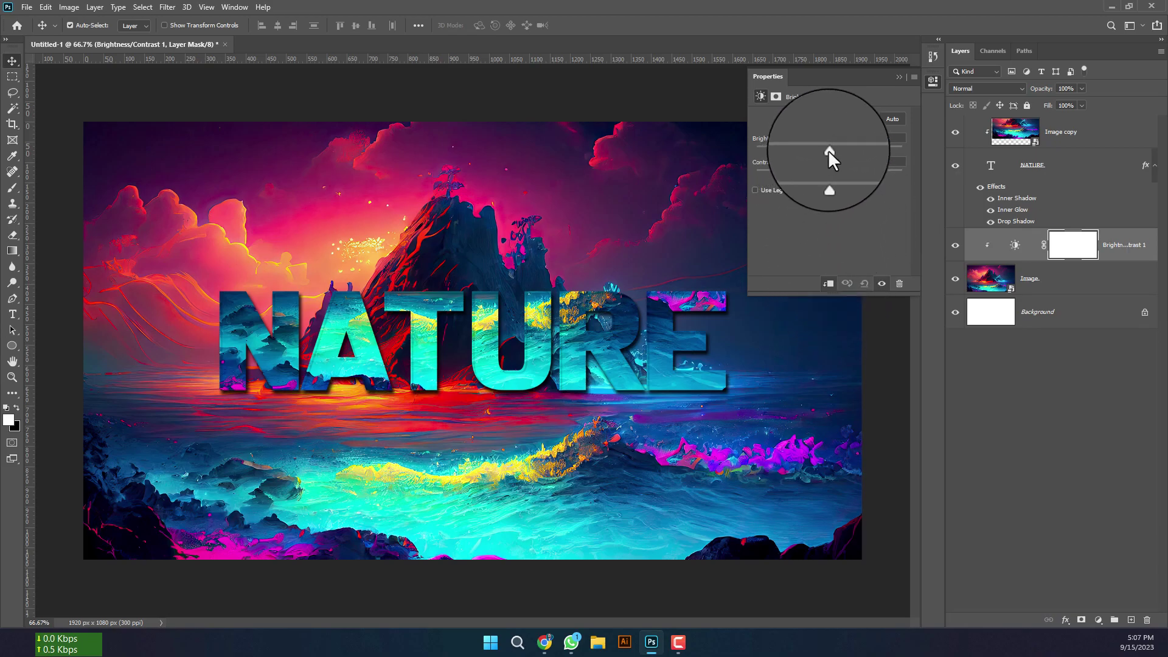
pyautogui.moveTo(827, 150)
pyautogui.mouseDown()
pyautogui.moveTo(814, 155)
pyautogui.moveTo(843, 174)
pyautogui.mouseUp()
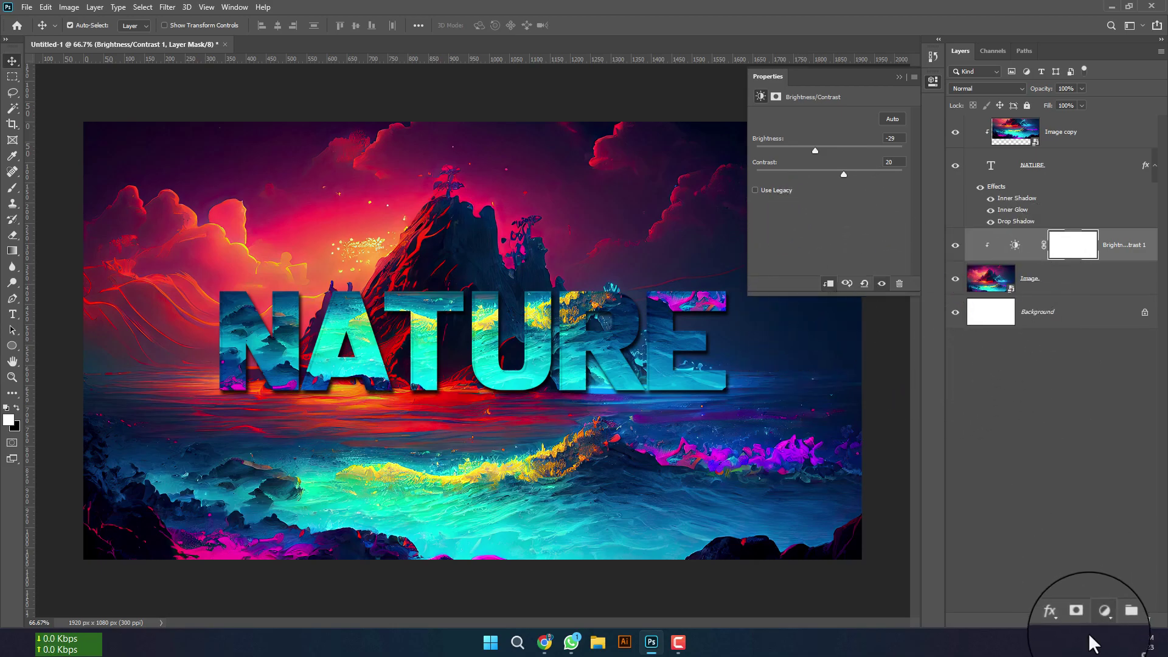
pyautogui.click(1097, 620)
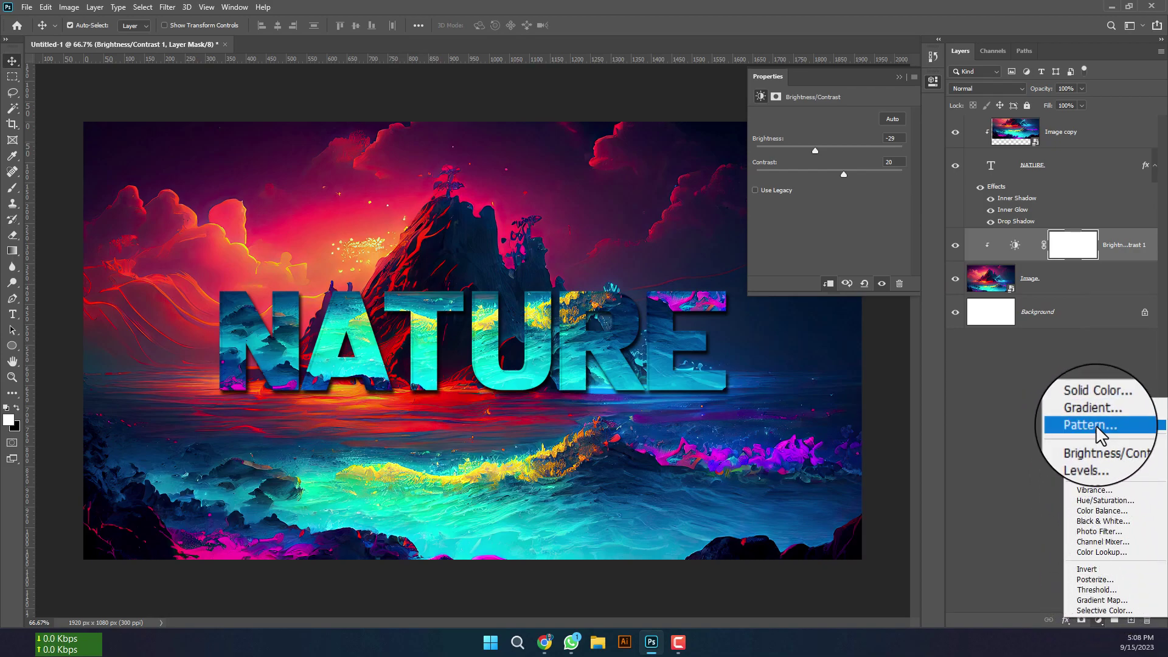
# Add a clipped Exposure adjustment with exposure +0.06 and offset 0.0002
pyautogui.click(1103, 473)
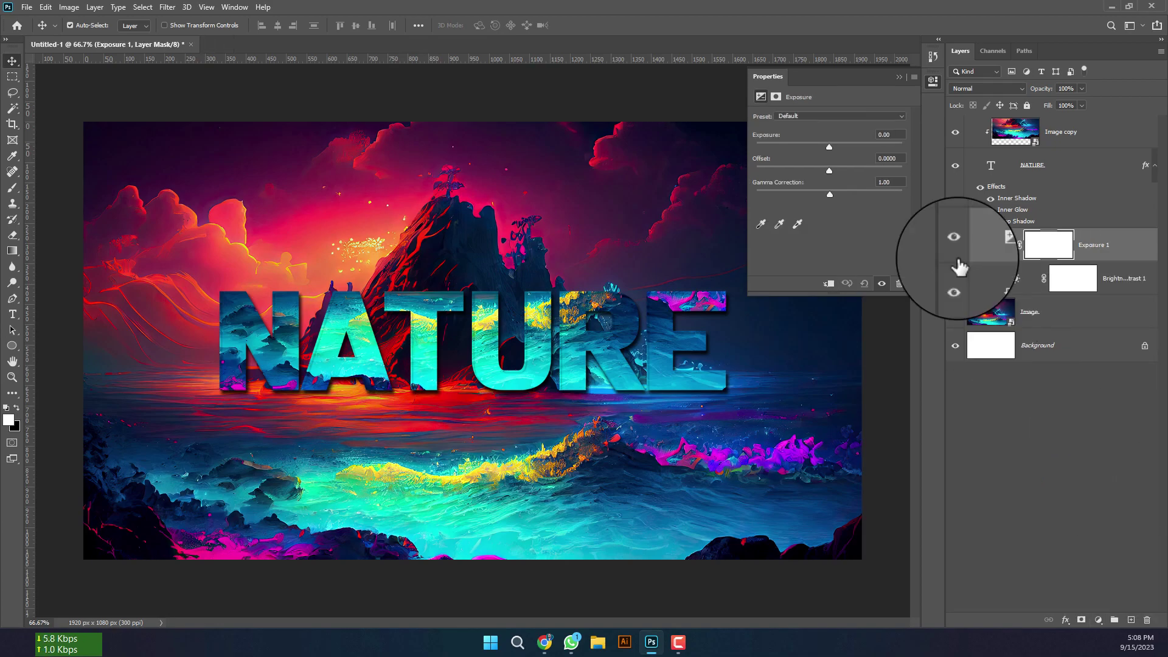
pyautogui.click(829, 285)
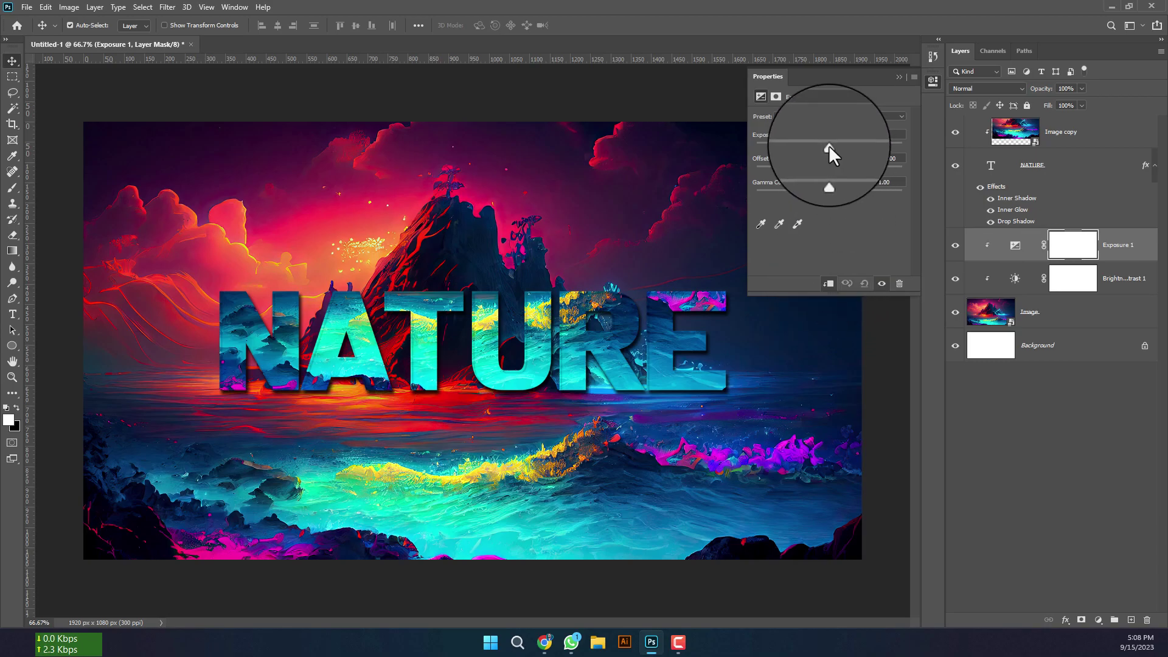
pyautogui.moveTo(829, 146)
pyautogui.mouseDown()
pyautogui.moveTo(849, 150)
pyautogui.moveTo(826, 155)
pyautogui.moveTo(829, 175)
pyautogui.mouseUp()
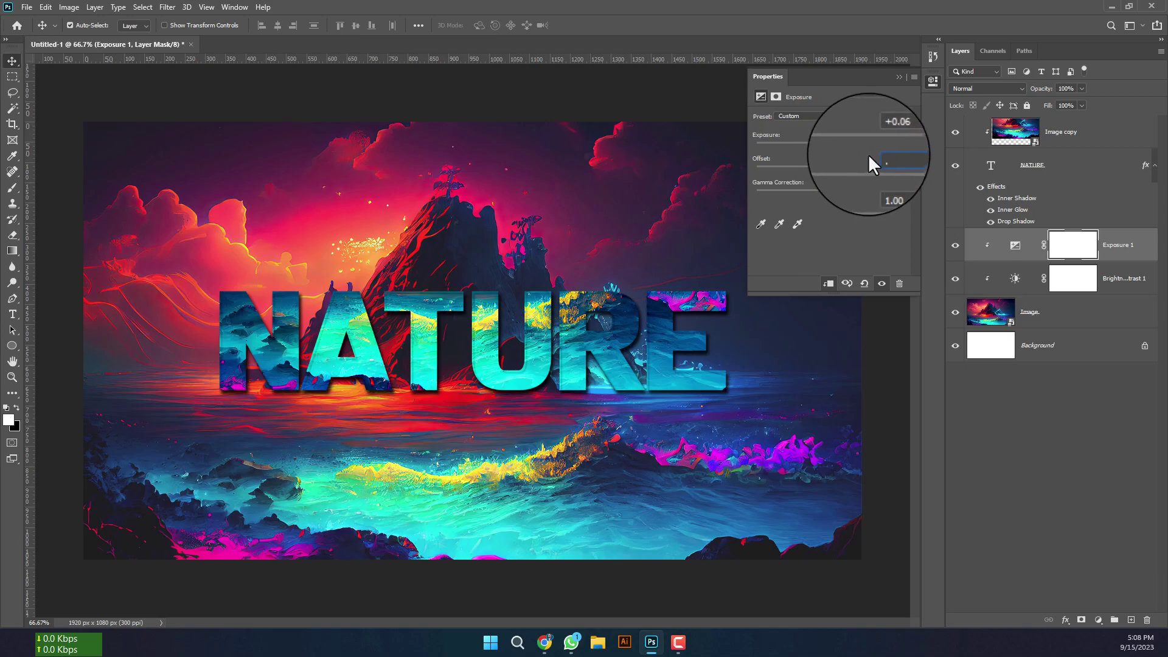
pyautogui.write('2')
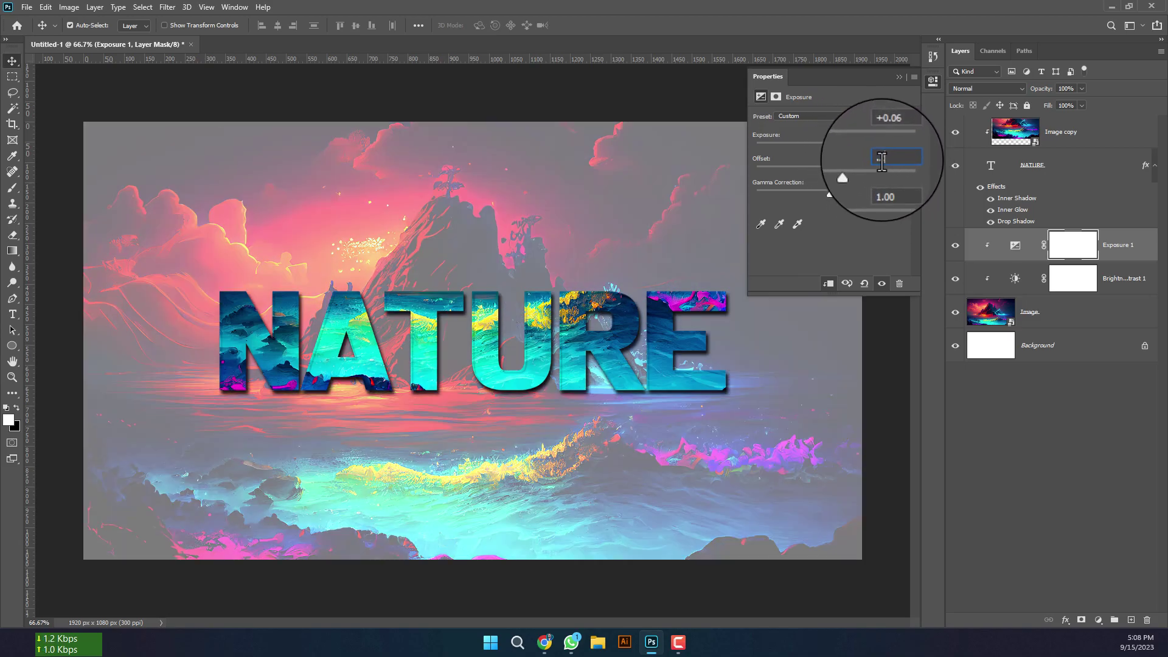
pyautogui.press('BackSpace')
pyautogui.write('.002')
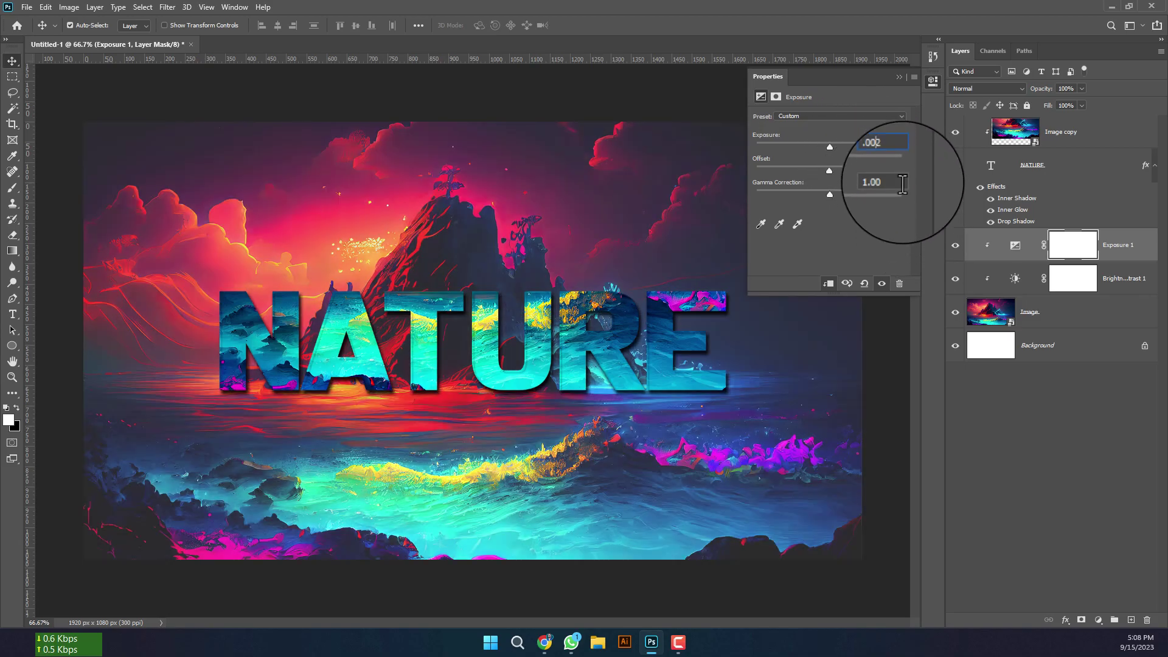
pyautogui.write('0002')
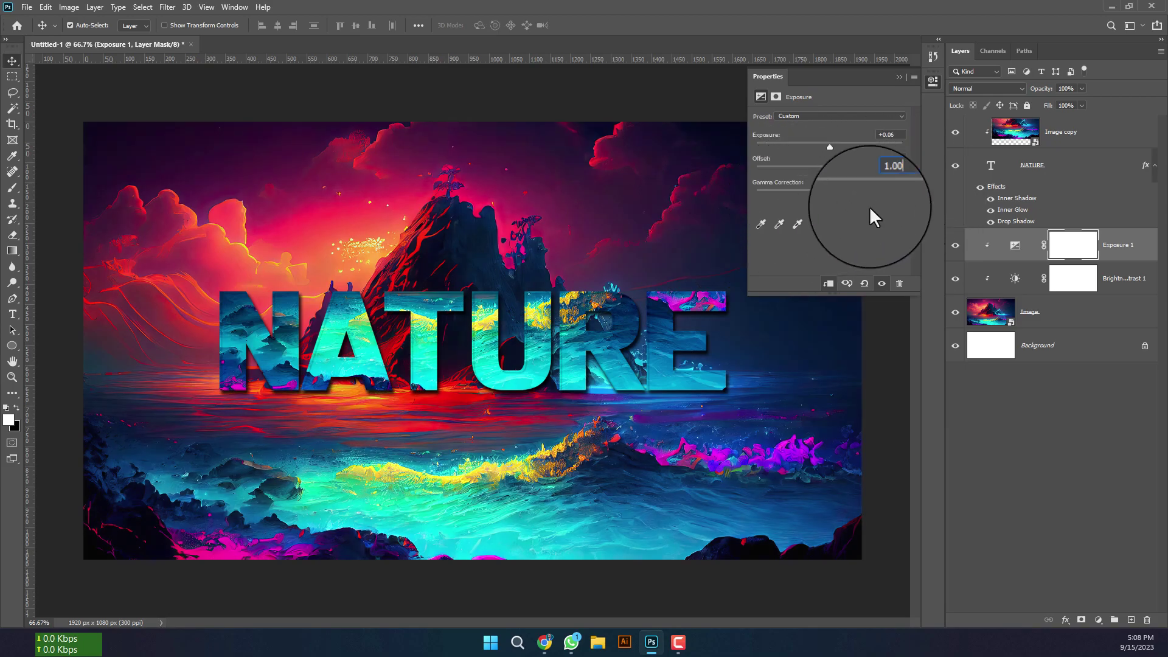
# Close the Brightness/Contrast properties and zoom to view the whole canvas
pyautogui.click(1077, 280)
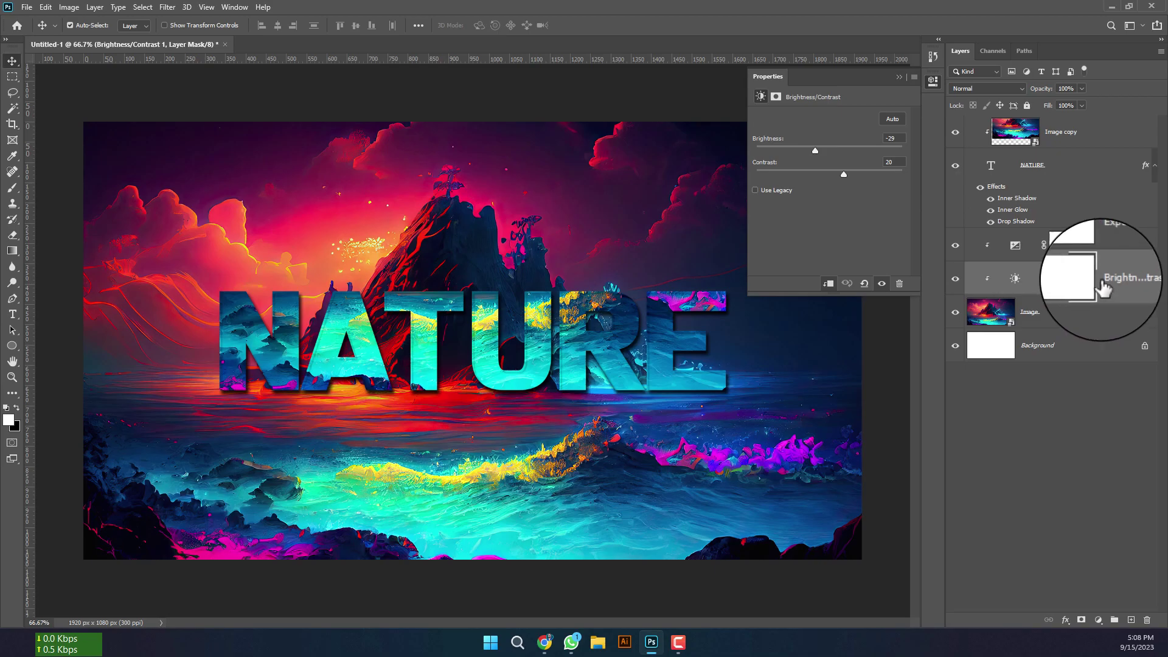
pyautogui.click(932, 78)
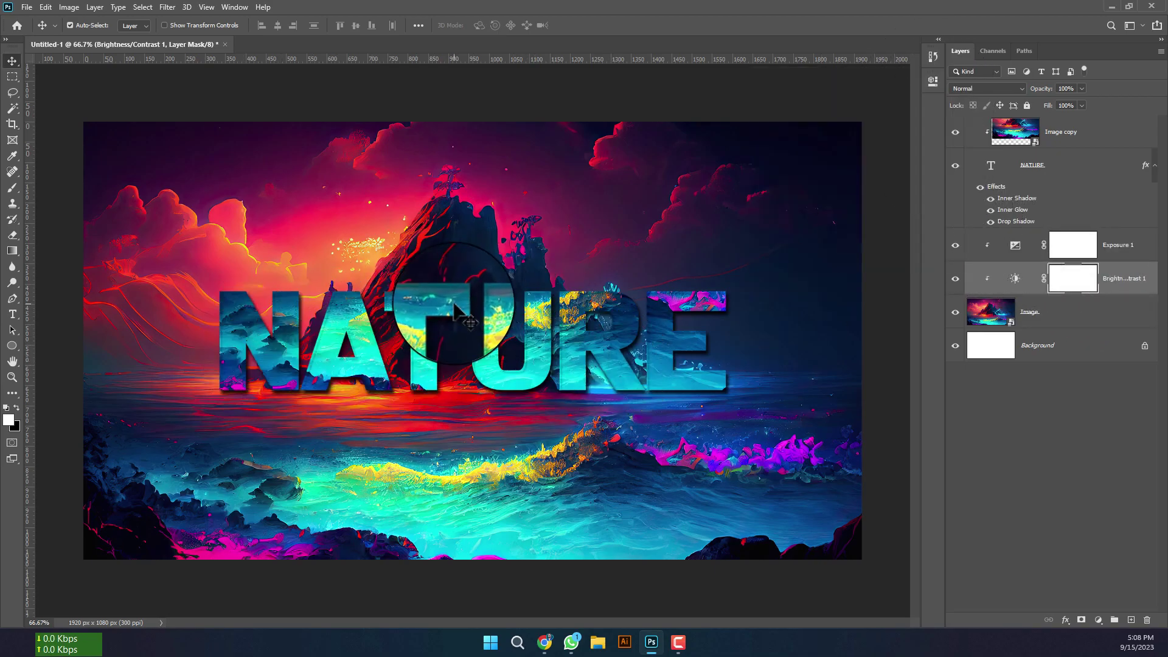
pyautogui.press('z')
pyautogui.hotkey('ctrl', '-')
pyautogui.hotkey('ctrl', '-')
pyautogui.hotkey('ctrl', '-')
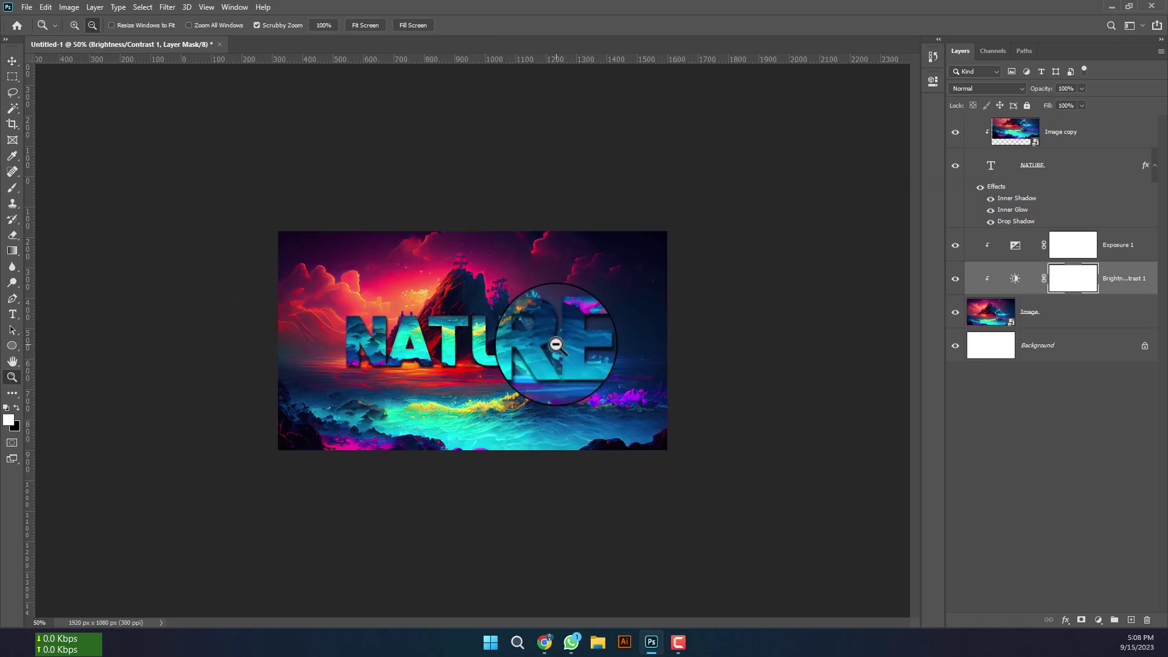
pyautogui.click(527, 372)
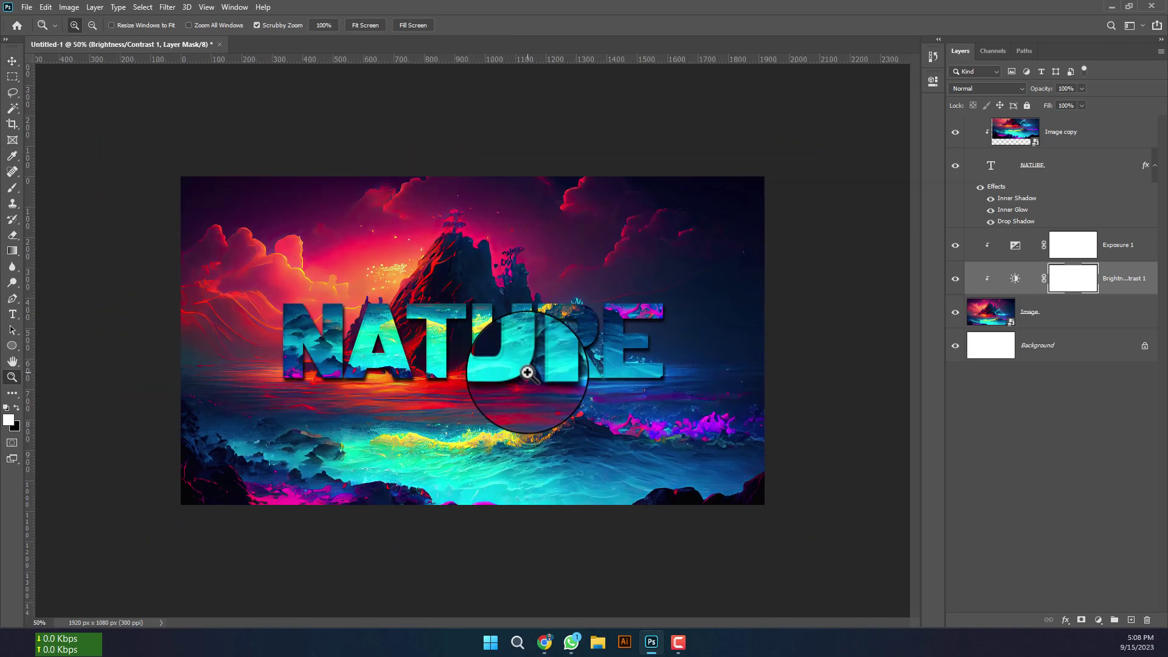
pyautogui.press('v')
# Scale the Image copy to about 113% and shift it up and left inside NATURE
pyautogui.click(1061, 131)
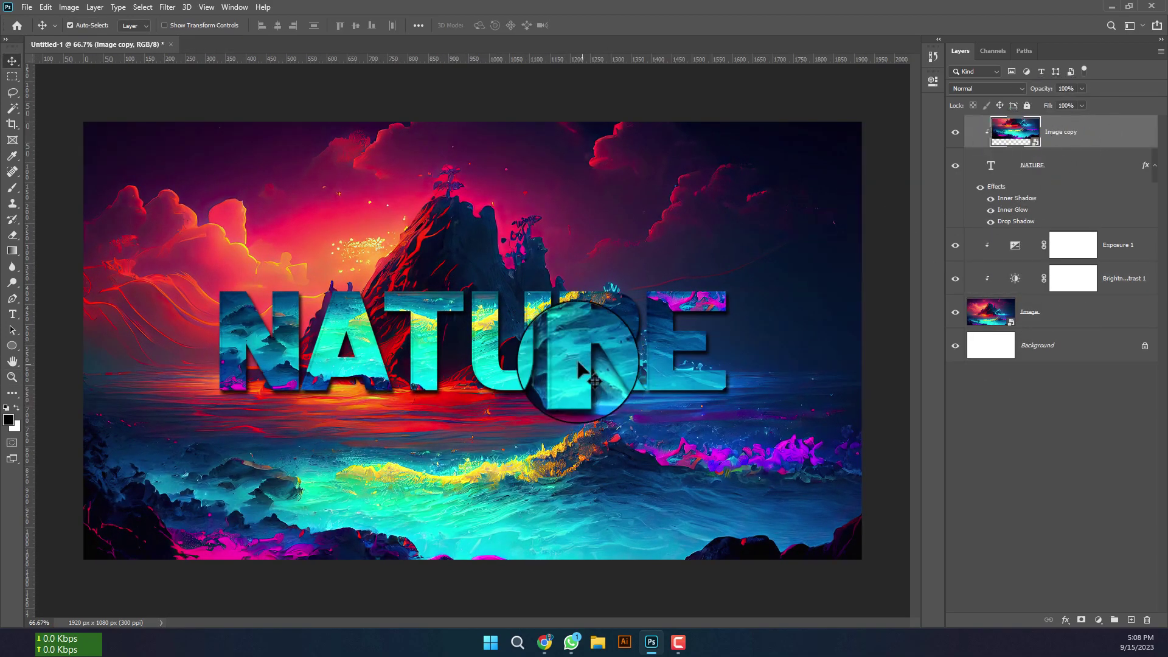
pyautogui.hotkey('ctrl', 't')
pyautogui.moveTo(874, 447); pyautogui.dragTo(954, 484)
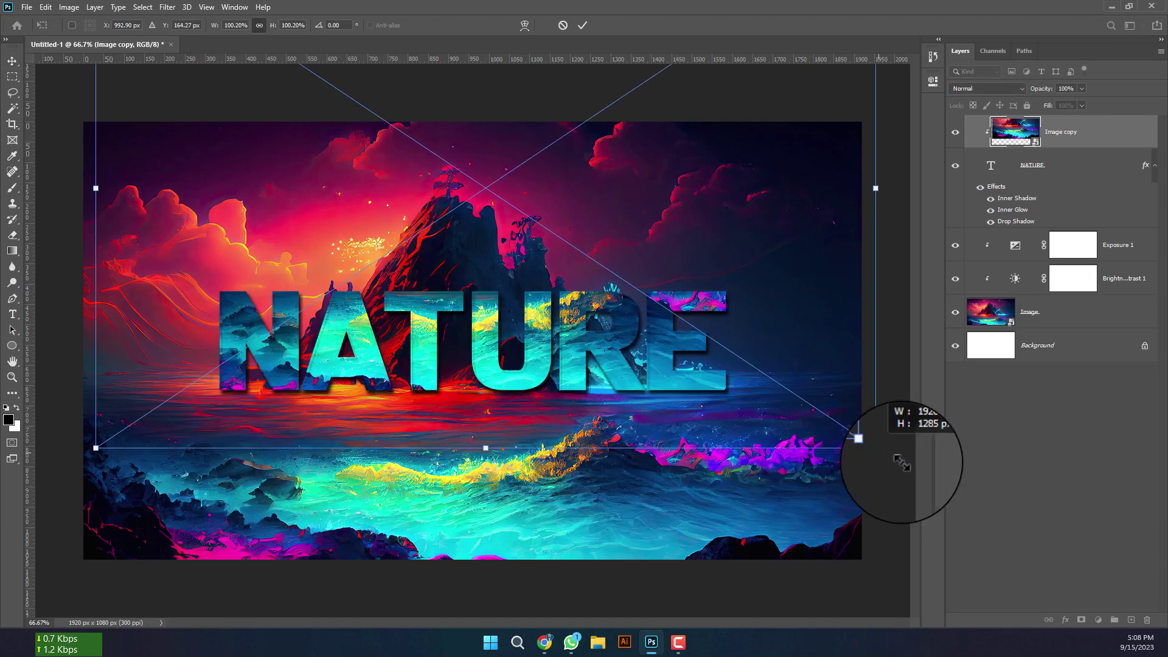
pyautogui.moveTo(673, 371)
pyautogui.mouseDown()
pyautogui.moveTo(602, 326)
pyautogui.moveTo(589, 333)
pyautogui.mouseUp()
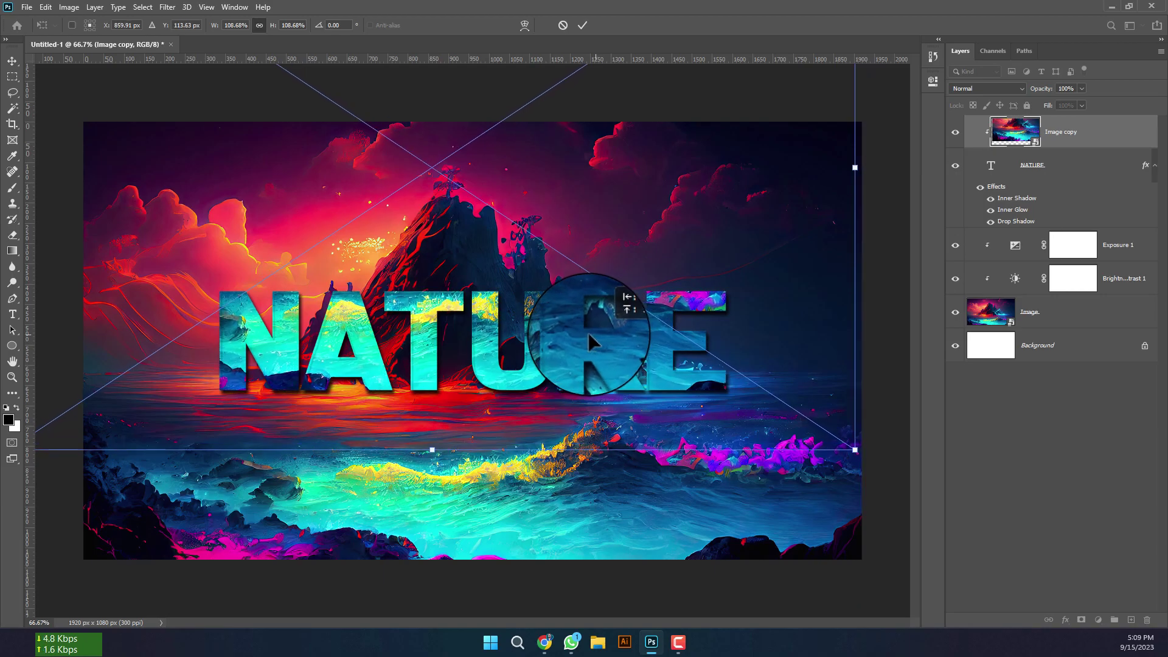
pyautogui.moveTo(849, 448); pyautogui.dragTo(883, 471)
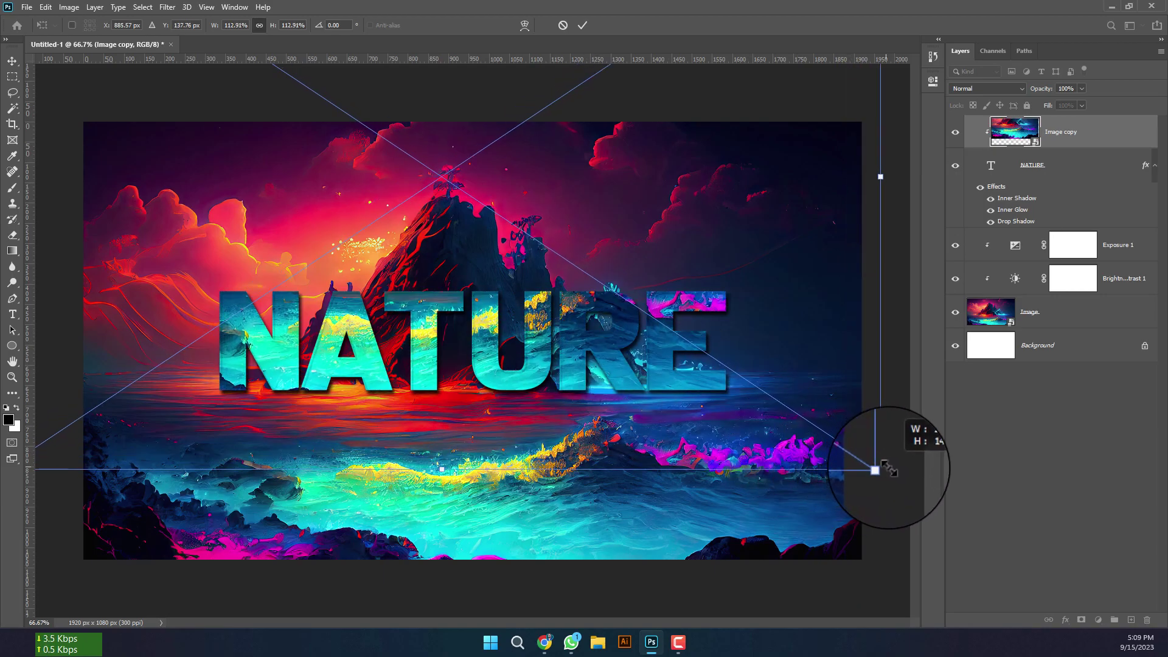
pyautogui.moveTo(591, 359)
pyautogui.mouseDown()
pyautogui.moveTo(576, 338)
pyautogui.moveTo(577, 354)
pyautogui.moveTo(598, 338)
pyautogui.mouseUp()
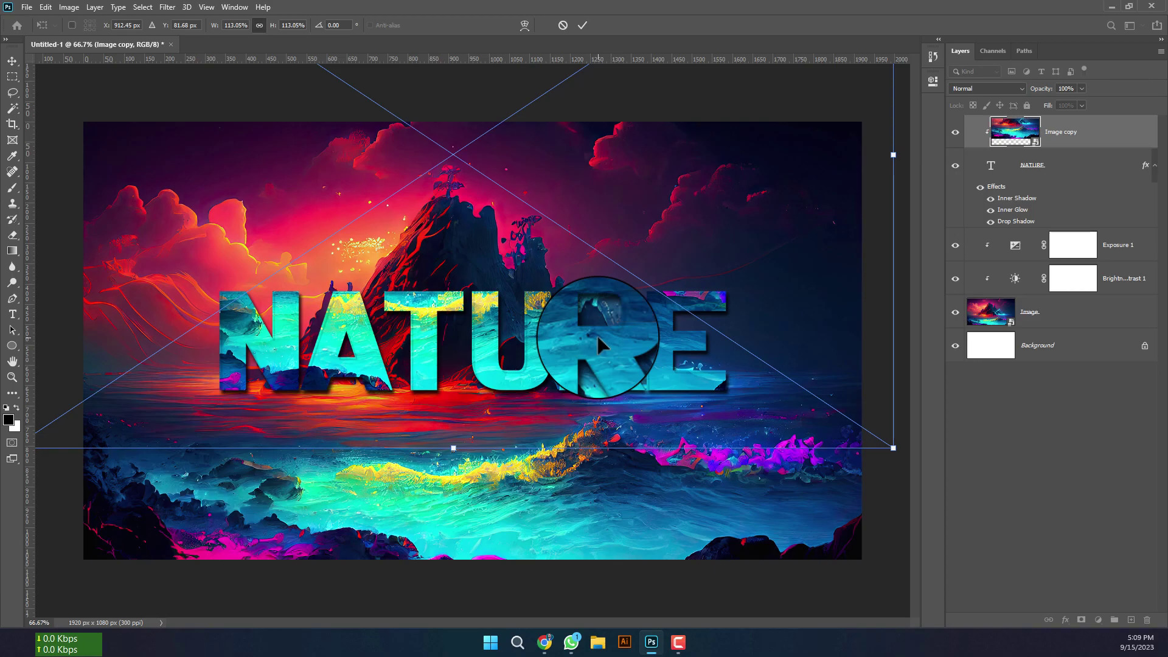
pyautogui.press('Return')
pyautogui.moveTo(597, 334); pyautogui.dragTo(602, 329)
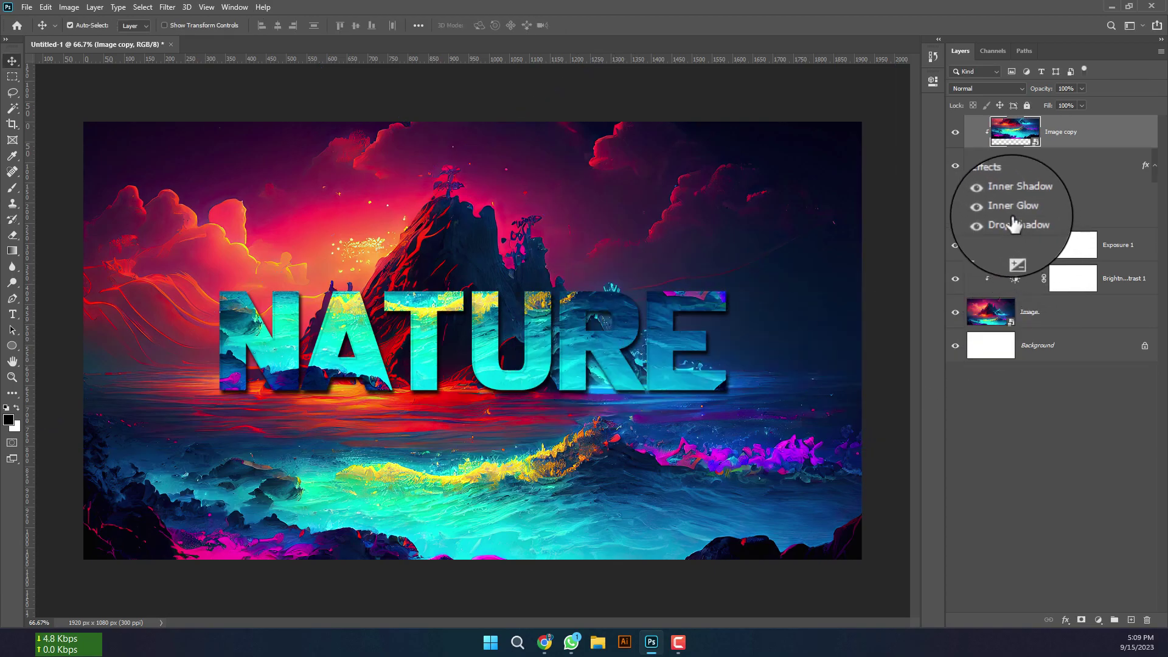
# Replace the Image smart object's contents with the embedded ocean waves photo, then return to Untitled-1
pyautogui.click(1033, 201)
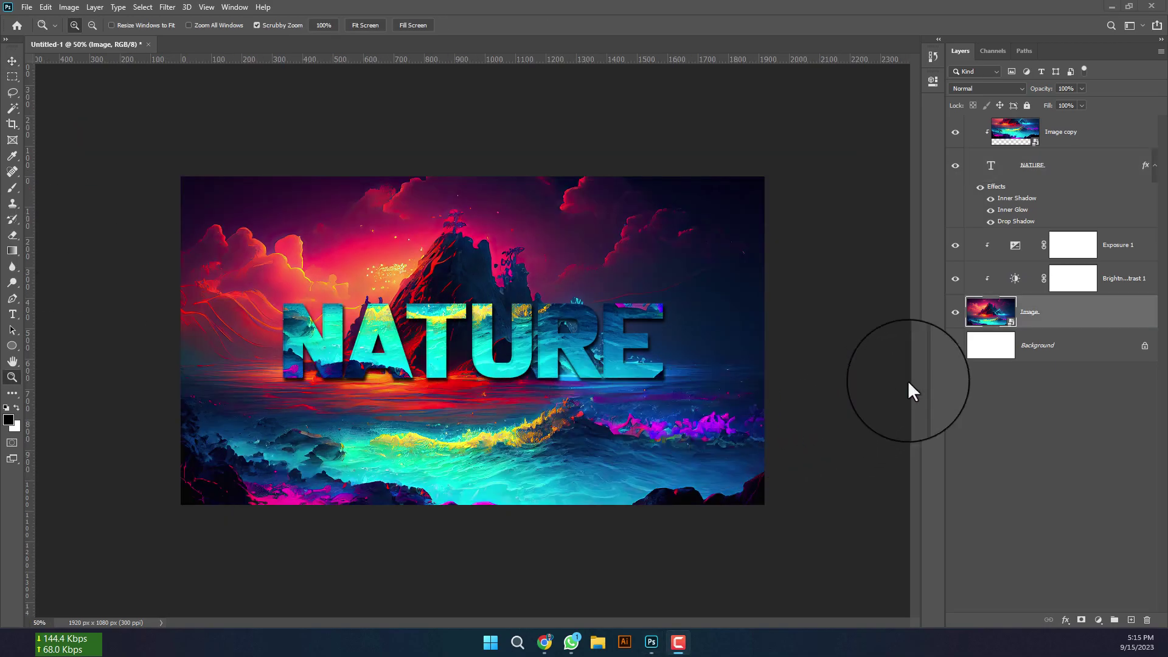
pyautogui.doubleClick(990, 314)
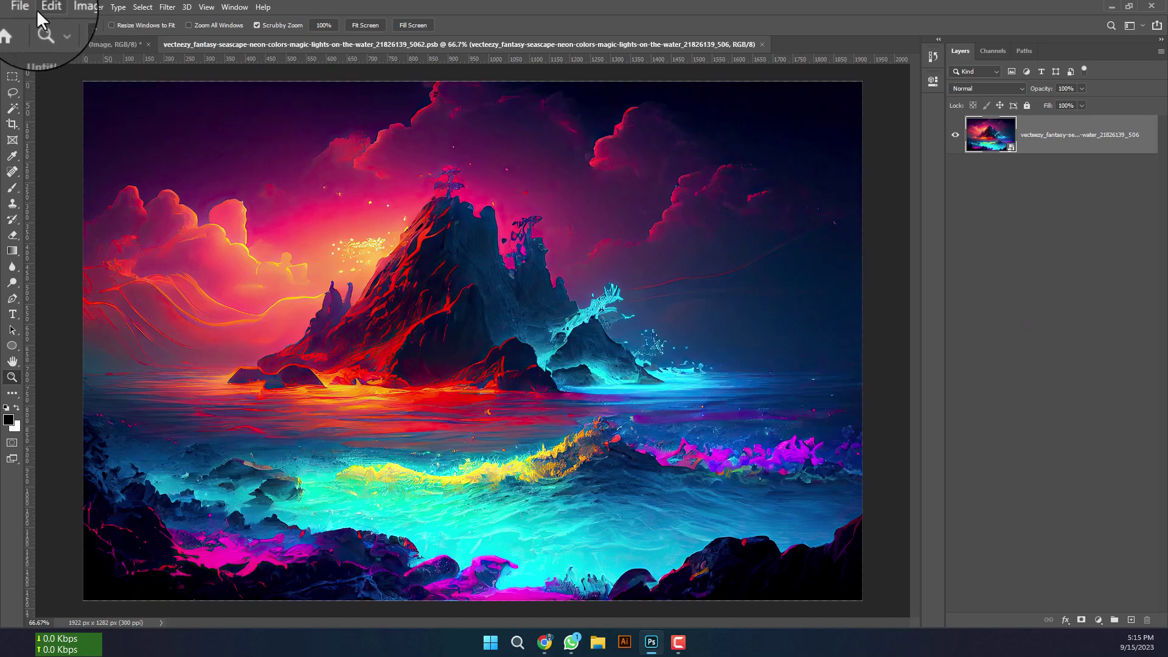
pyautogui.click(28, 7)
pyautogui.click(78, 249)
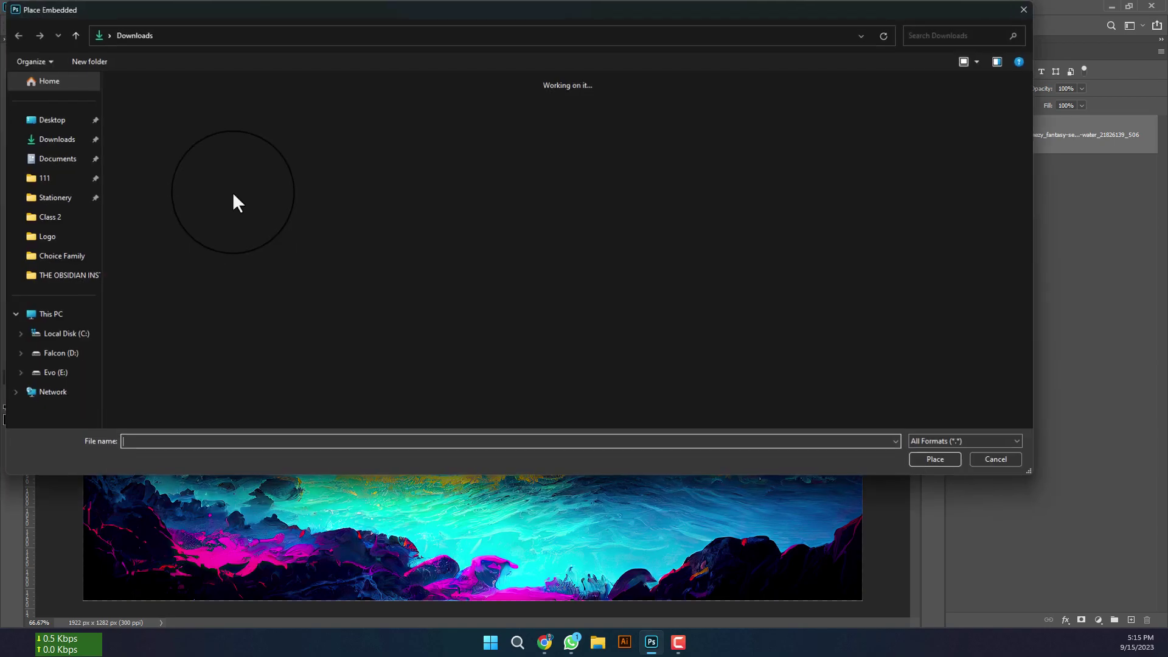
pyautogui.click(151, 116)
pyautogui.doubleClick(151, 114)
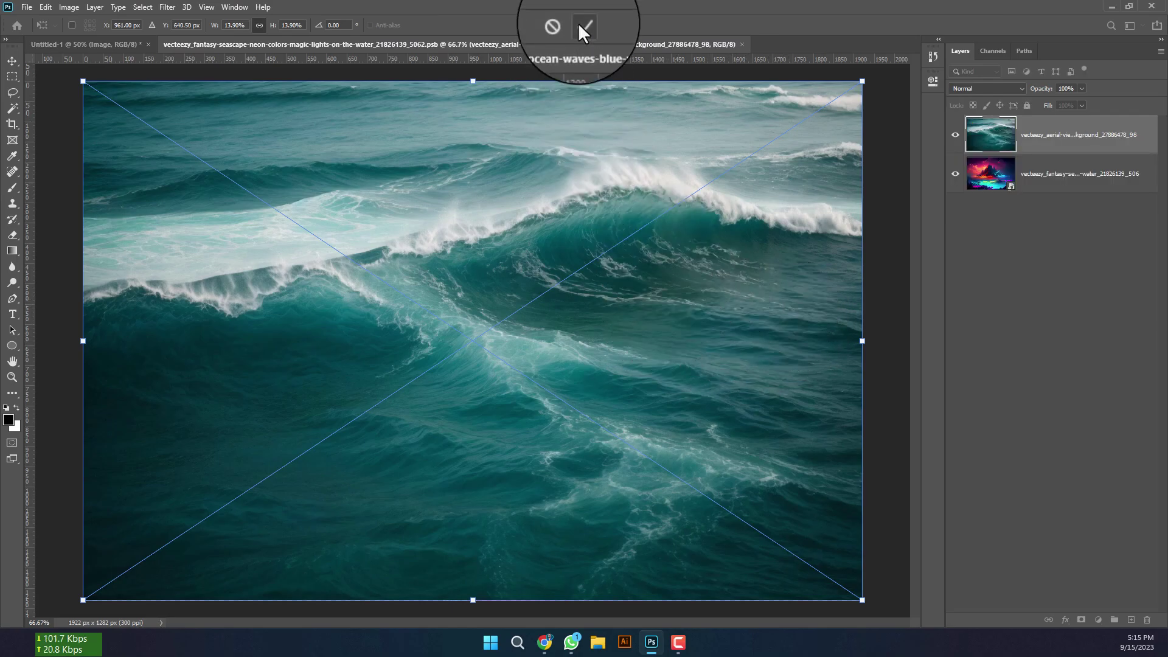
pyautogui.click(582, 25)
pyautogui.click(118, 47)
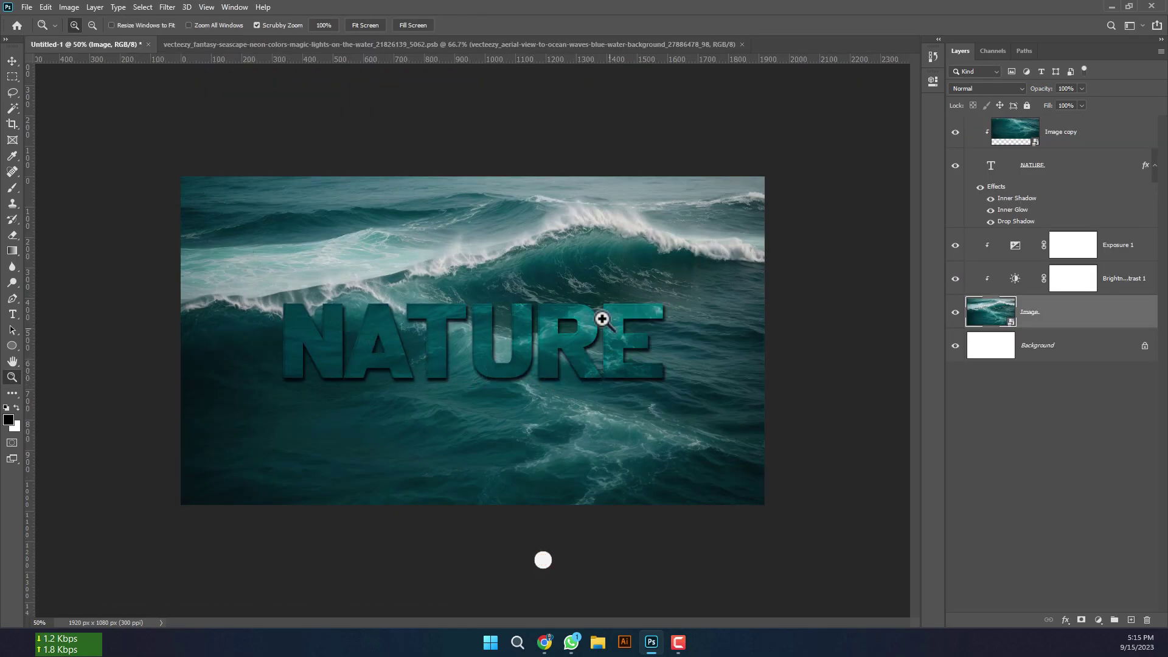
# Move the Image copy down about 126 px so white surf fills the NATURE letters
pyautogui.click(1022, 140)
pyautogui.click(12, 61)
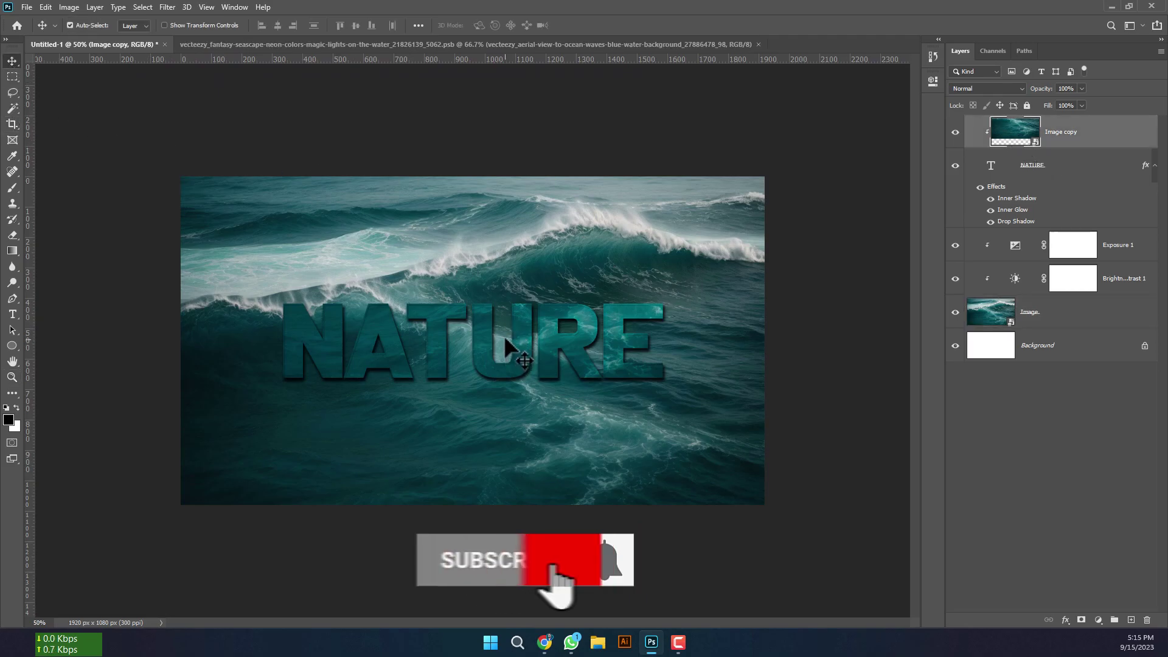
pyautogui.moveTo(483, 339)
pyautogui.mouseDown()
pyautogui.moveTo(489, 559)
pyautogui.moveTo(486, 357)
pyautogui.mouseUp()
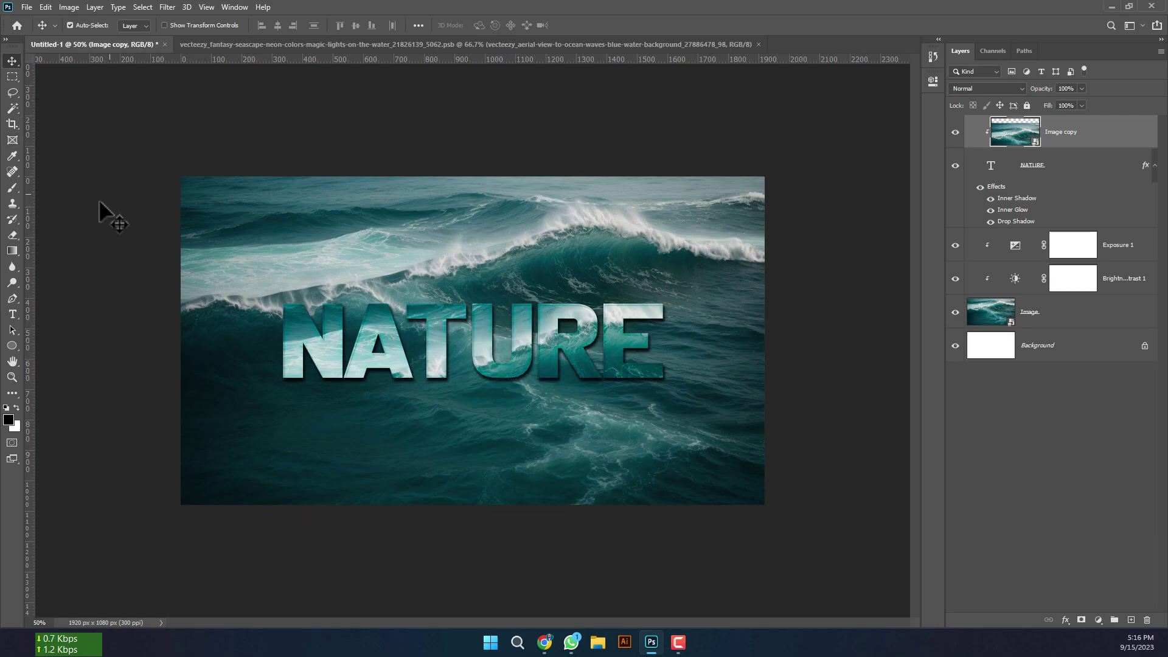
pyautogui.click(27, 6)
pyautogui.moveTo(40, 183)
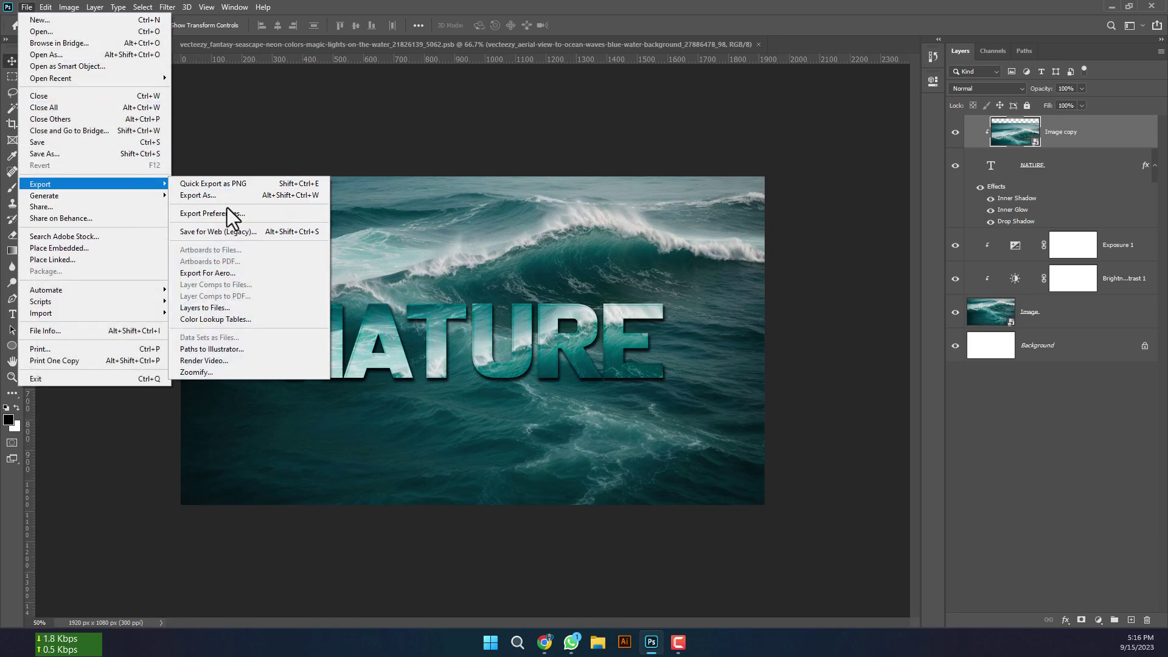
# Export the artwork with Save for Web as a JPEG named Nature on the Desktop
pyautogui.click(224, 232)
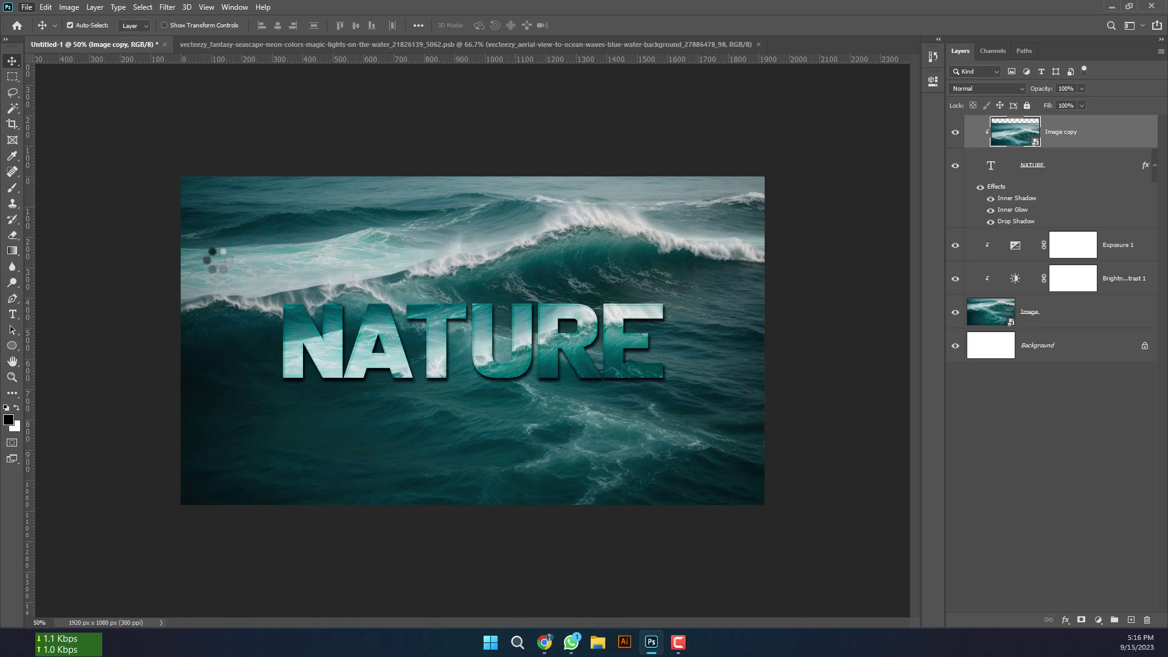
pyautogui.hotkey('ctrl', 'alt', 'shift', 's')
pyautogui.moveTo(627, 97); pyautogui.dragTo(676, 93)
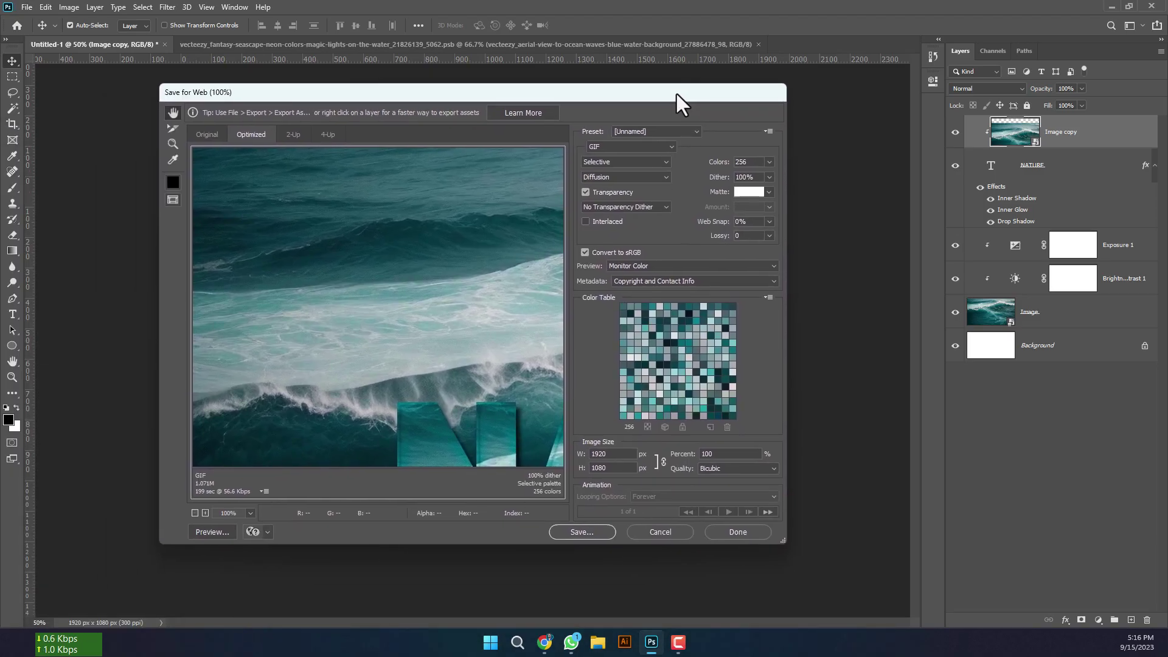
pyautogui.click(621, 149)
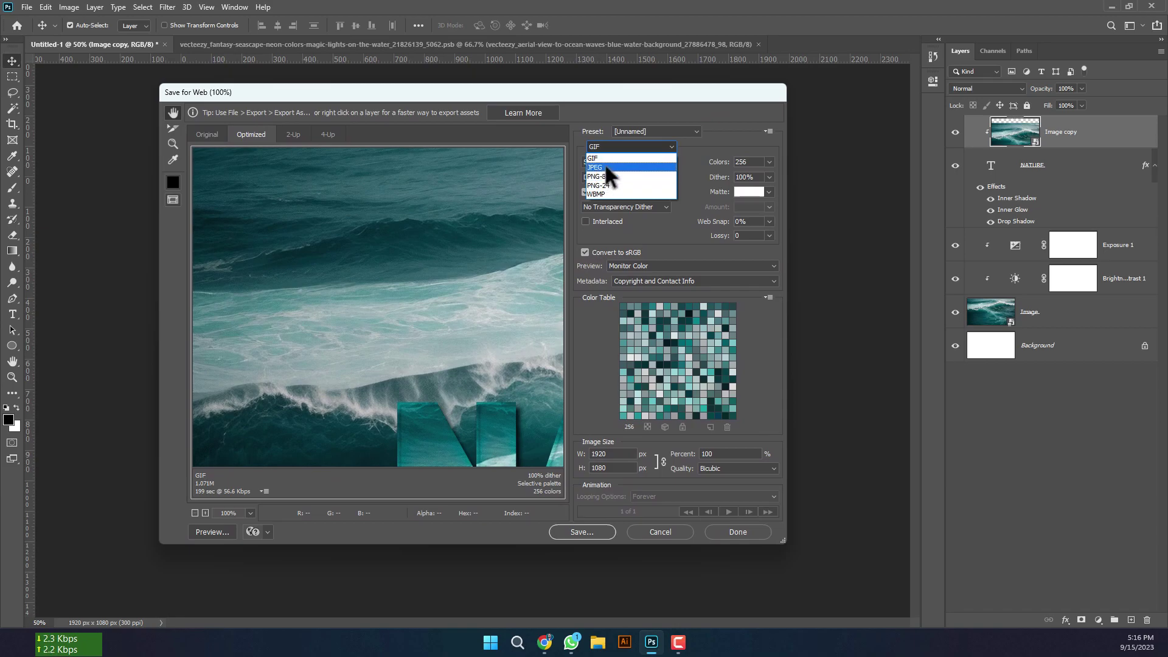
pyautogui.click(605, 168)
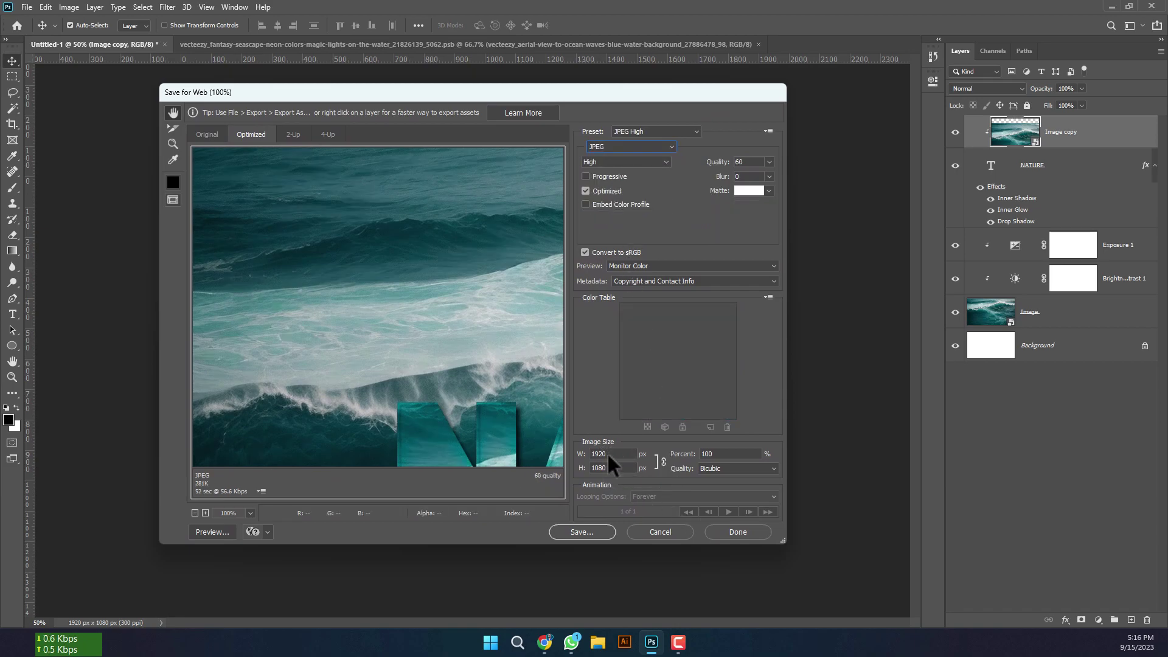
pyautogui.click(600, 531)
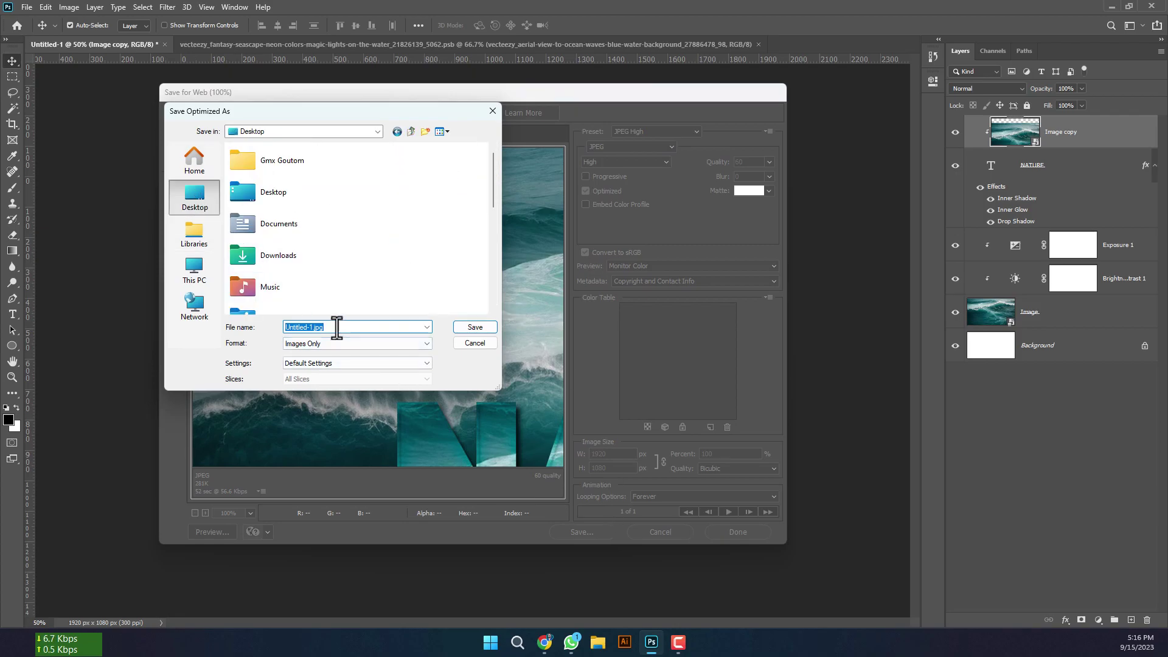
pyautogui.write('Nature')
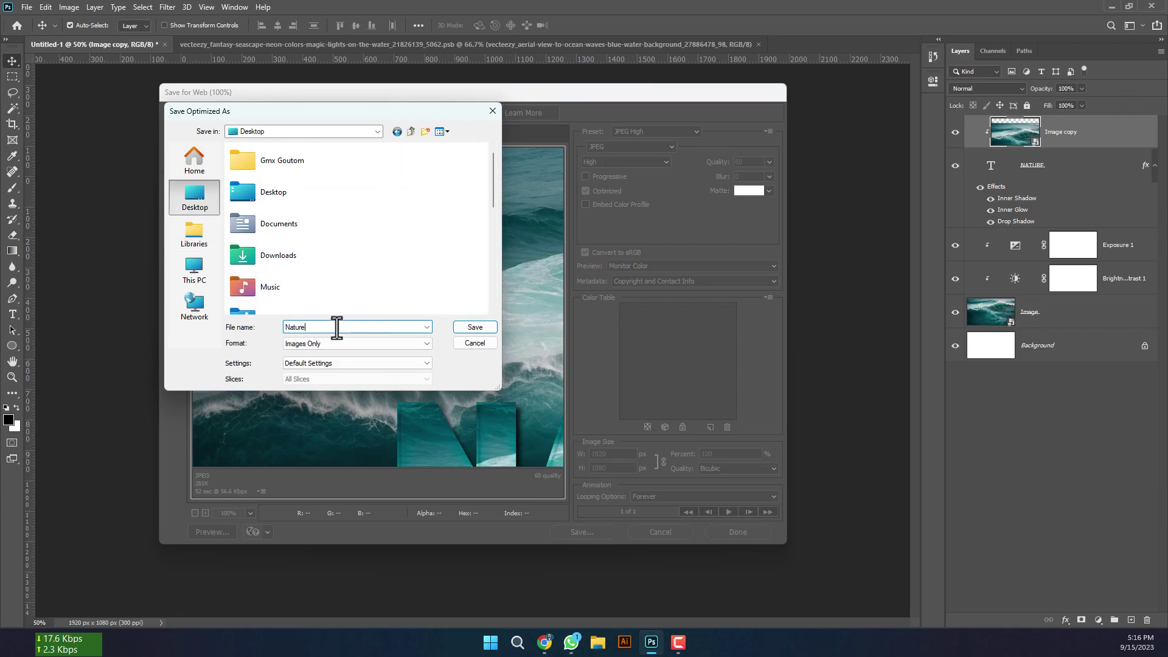